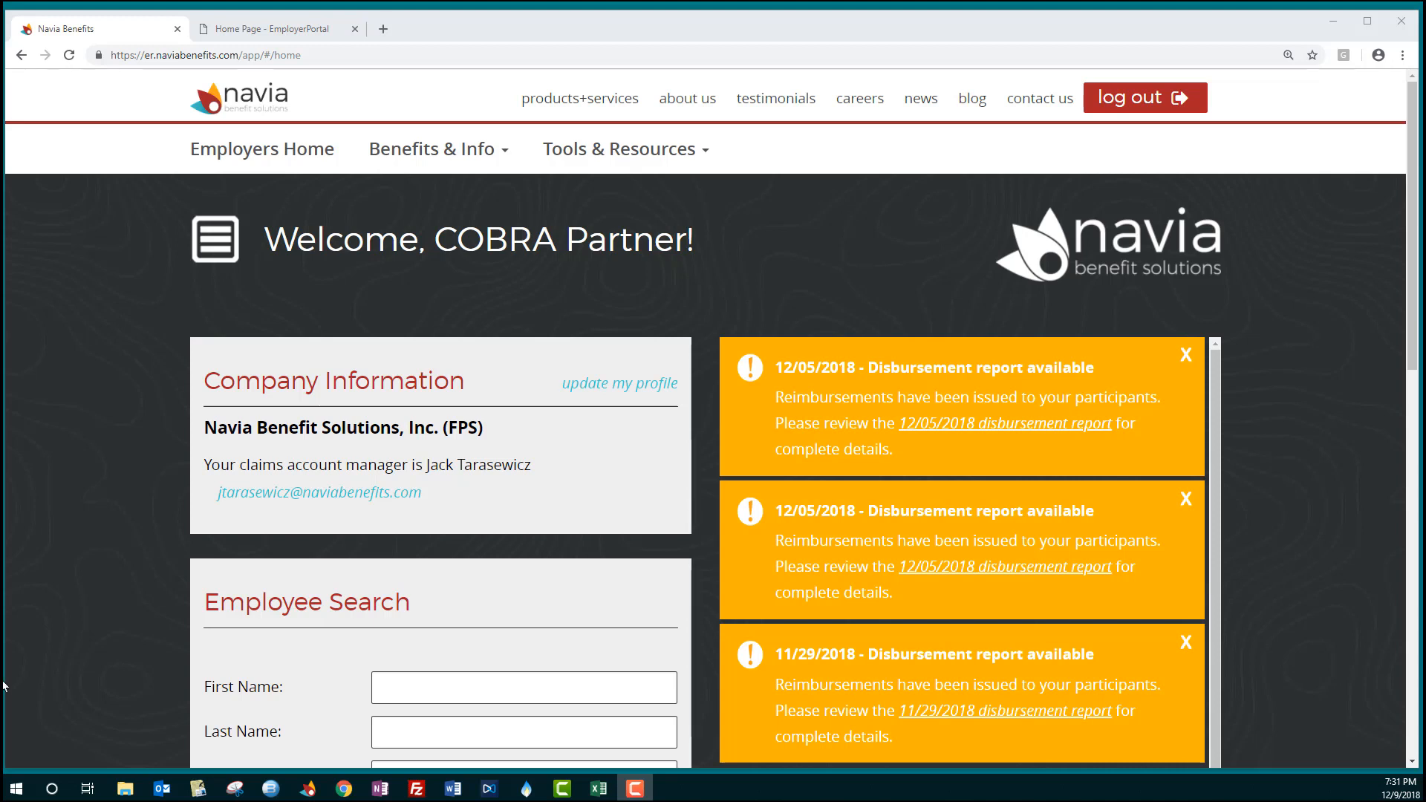
- Open the Access COBRA portal from the employer menu and start adding a New Hire member
click(216, 245)
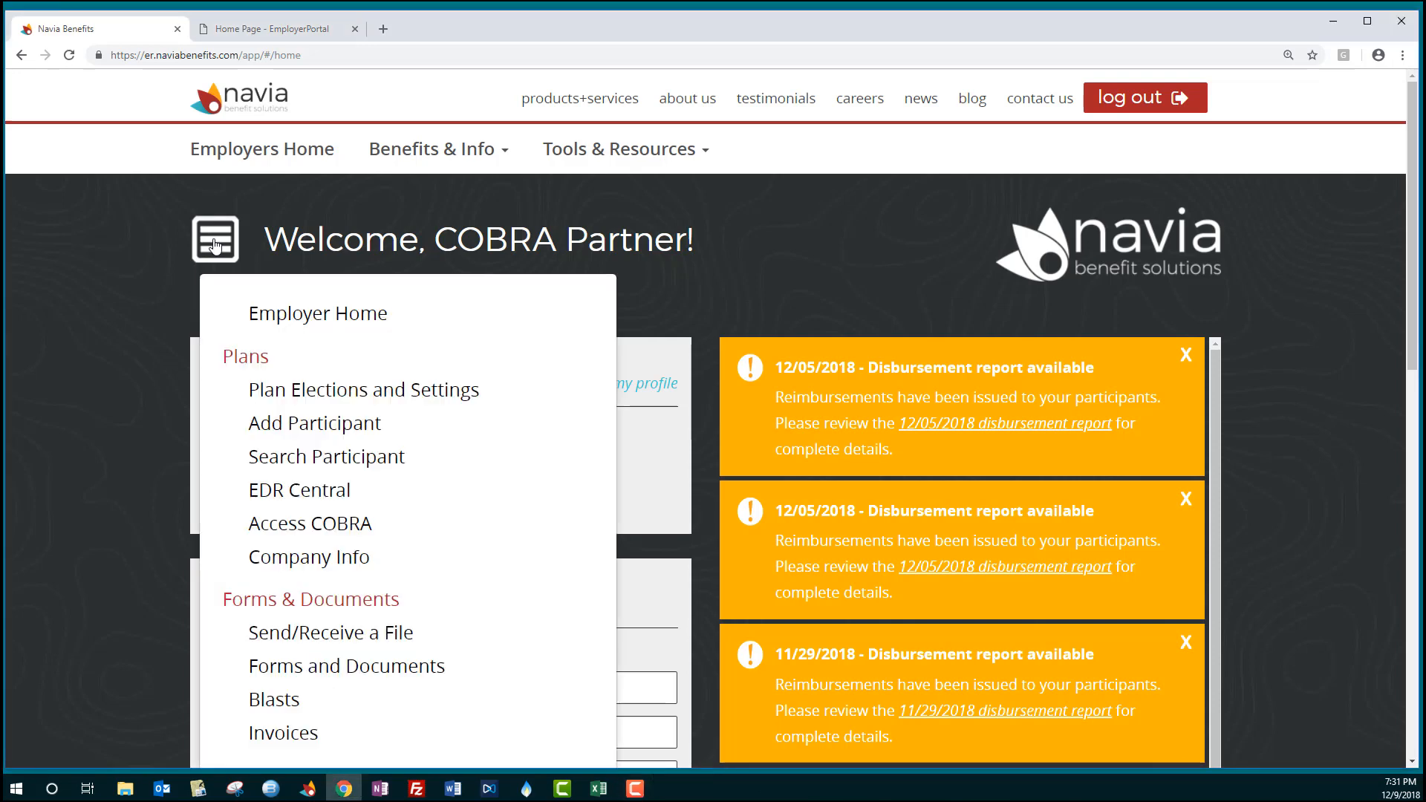
click(331, 526)
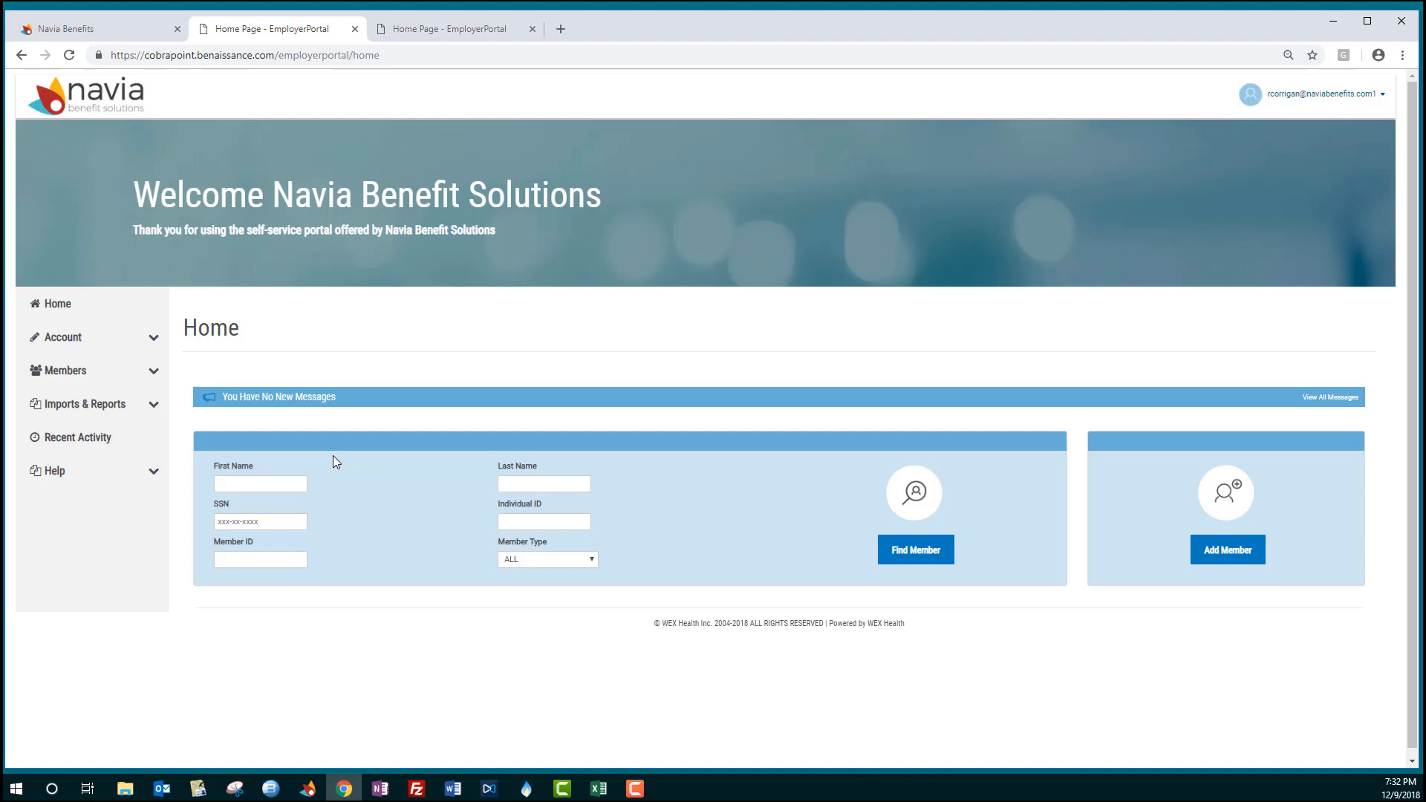
click(1238, 551)
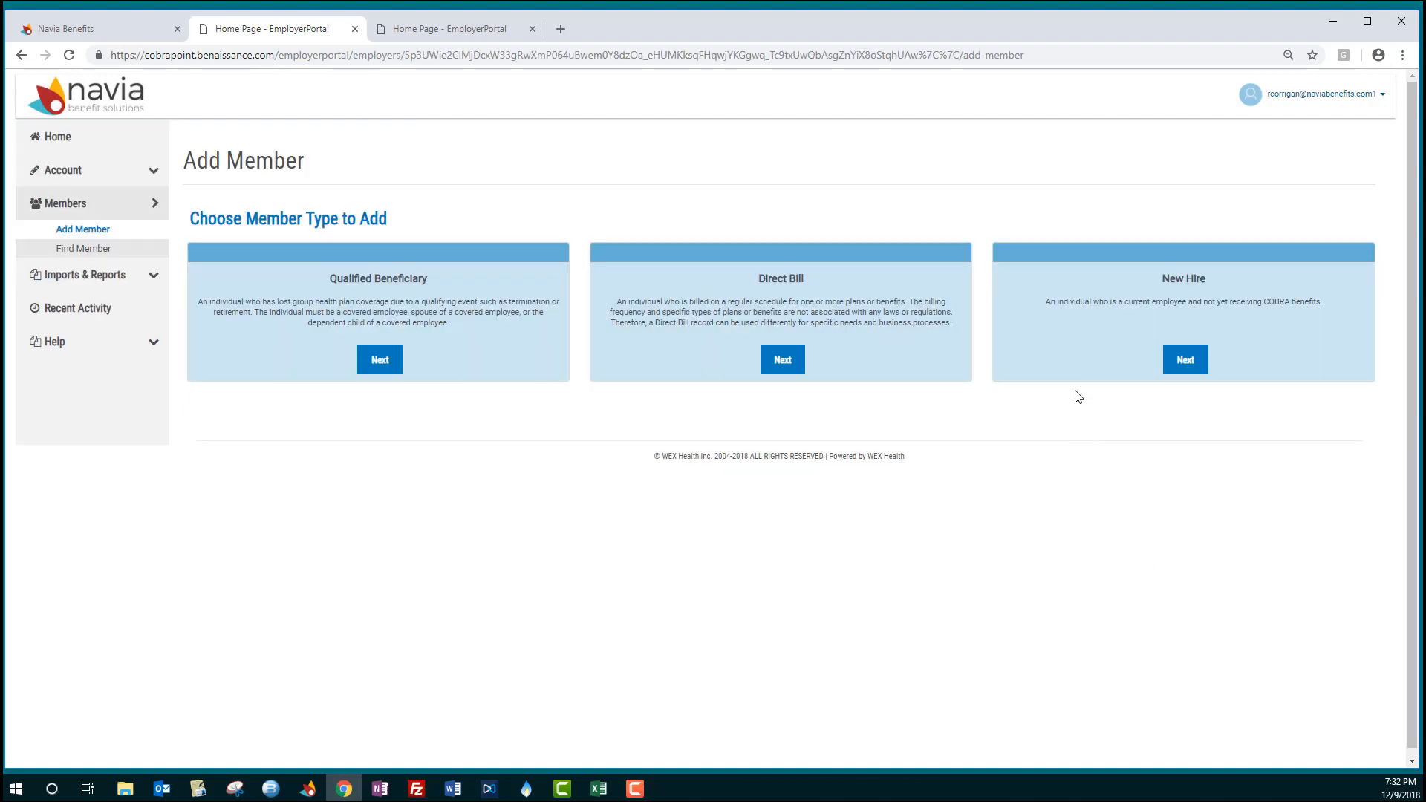
click(1186, 367)
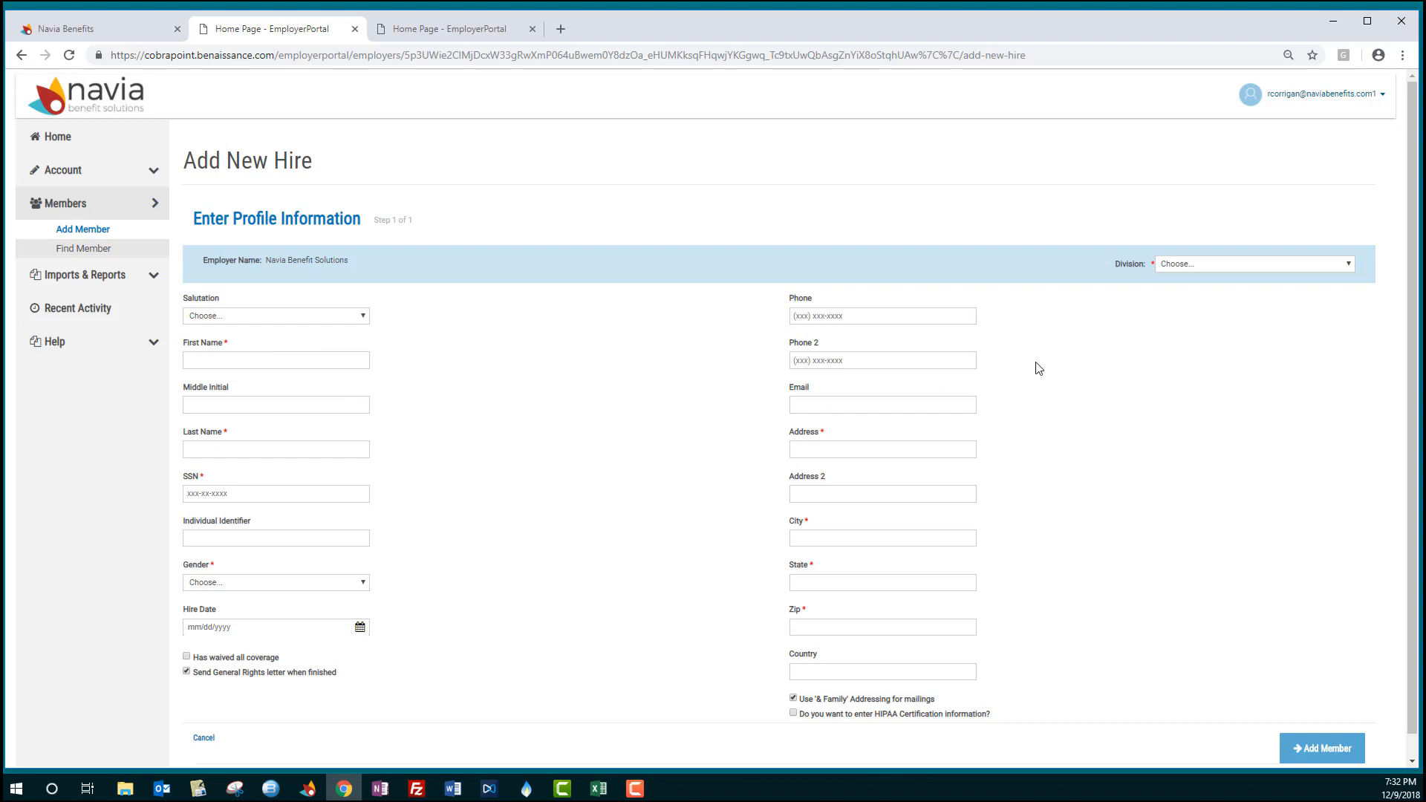
- Set the new hire's division to English-only and submit the completed new-hire profile in the other portal tab
click(1209, 263)
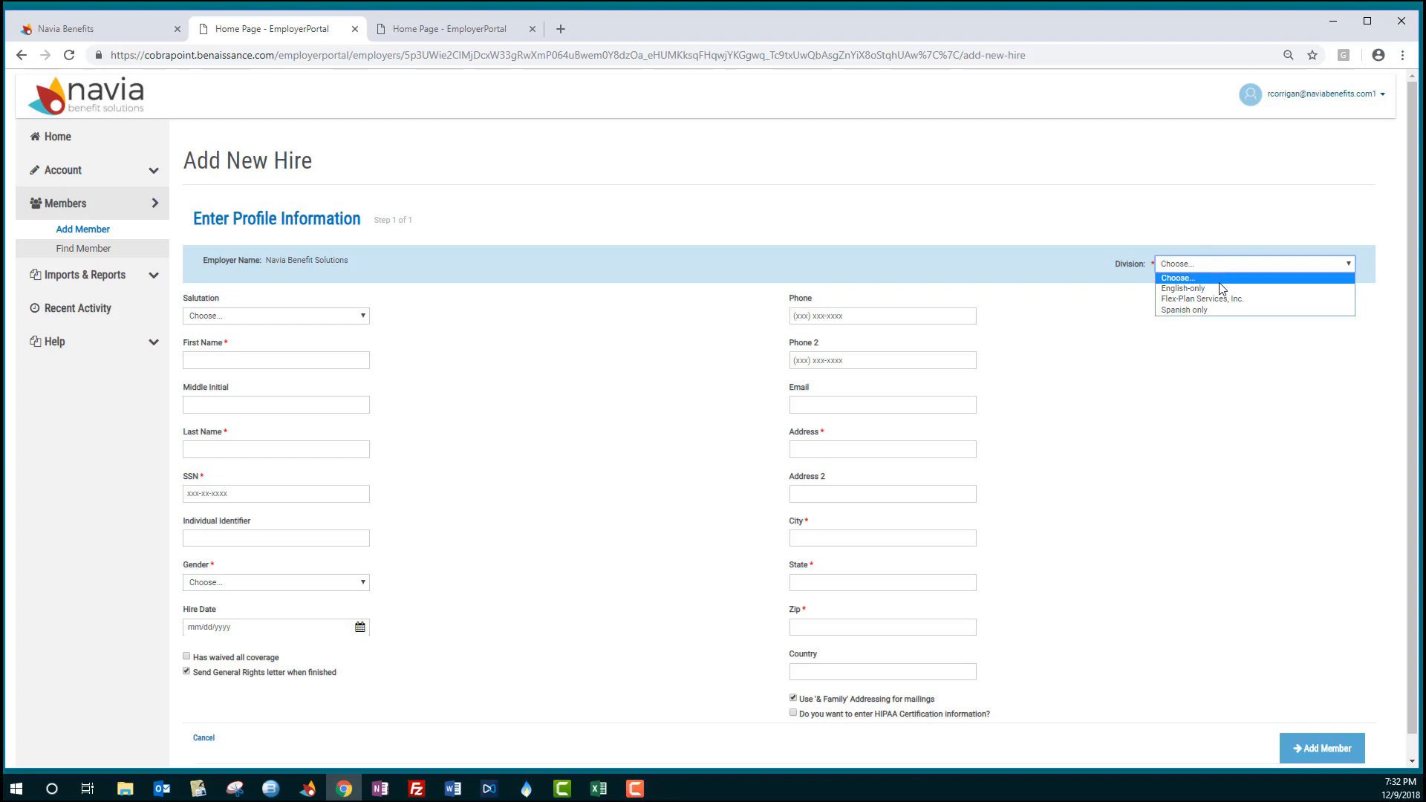
click(1220, 288)
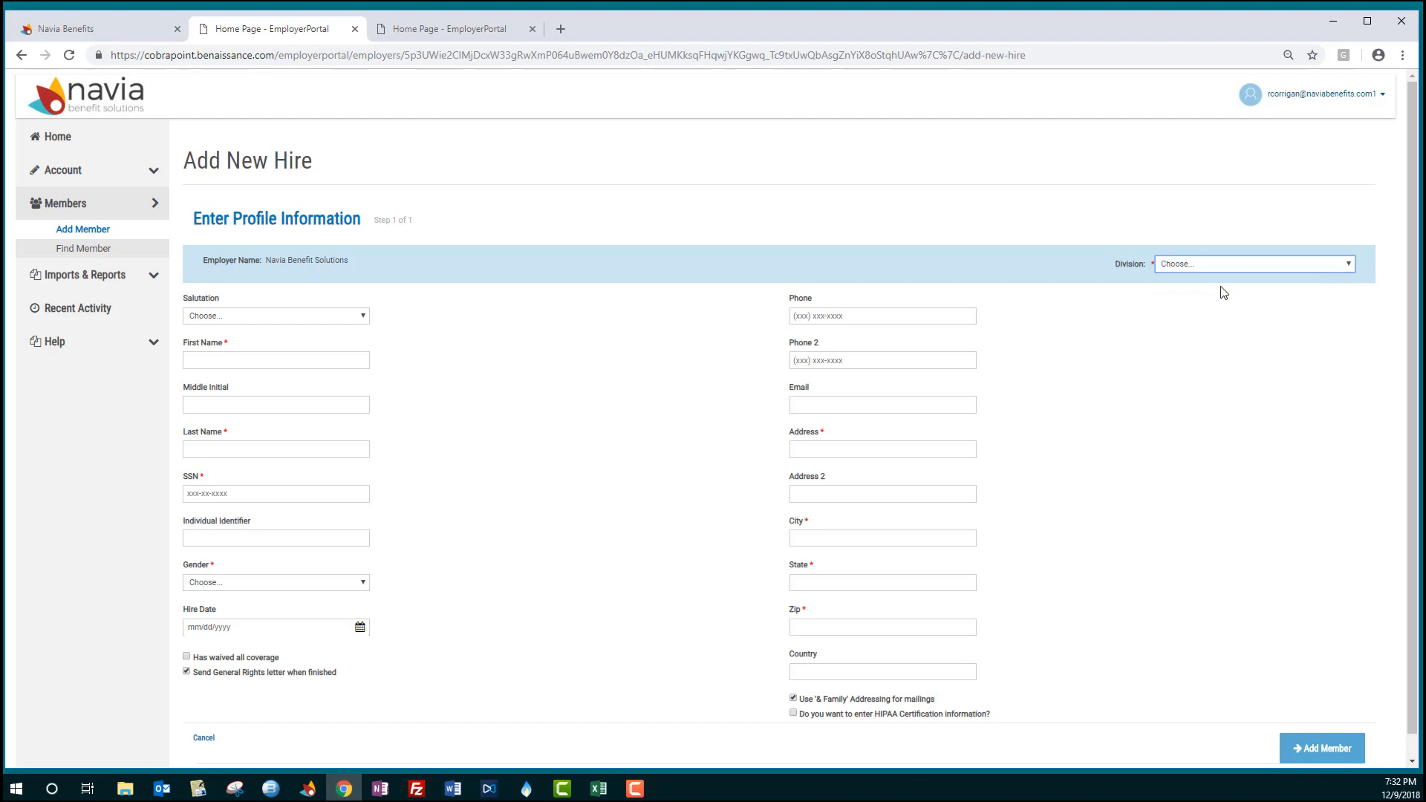
click(461, 29)
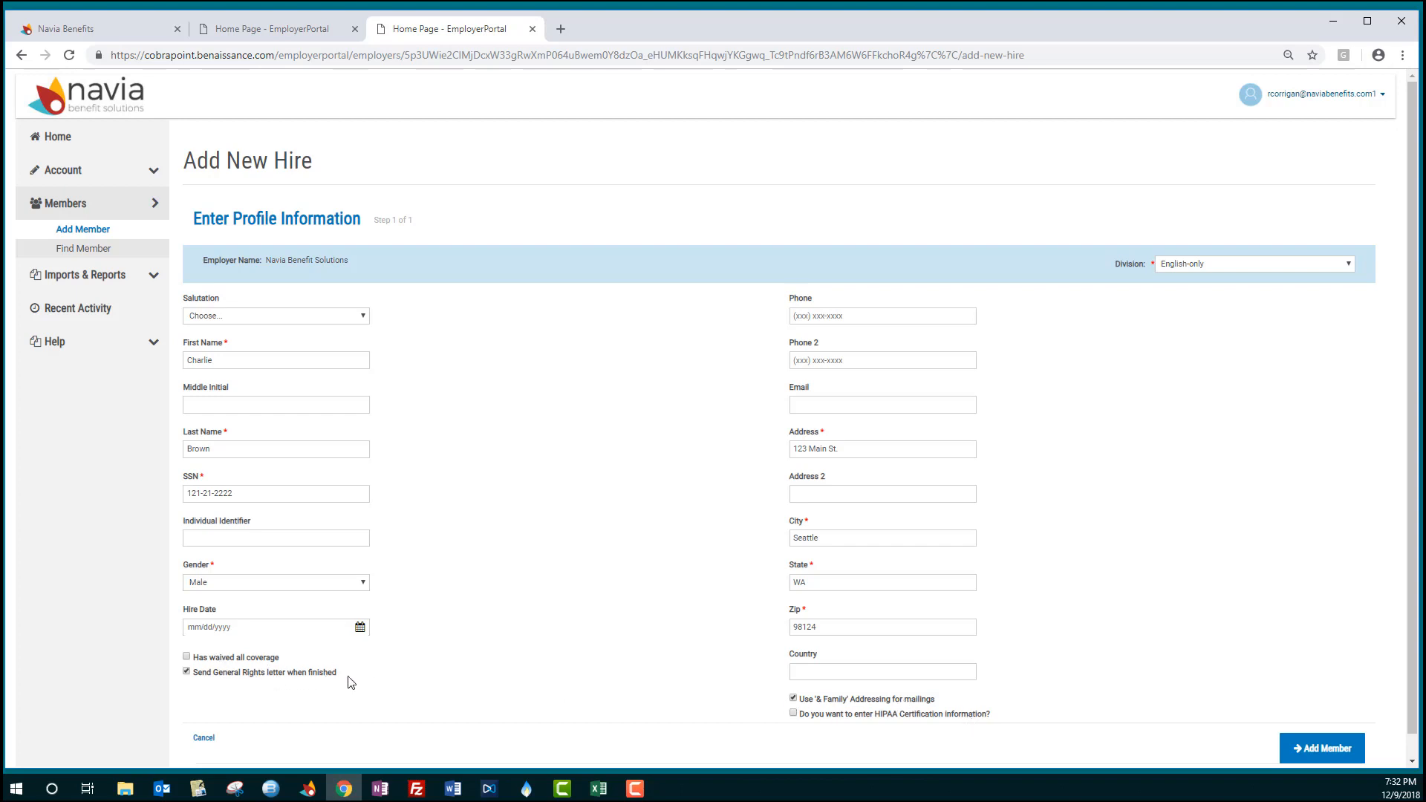
click(1326, 750)
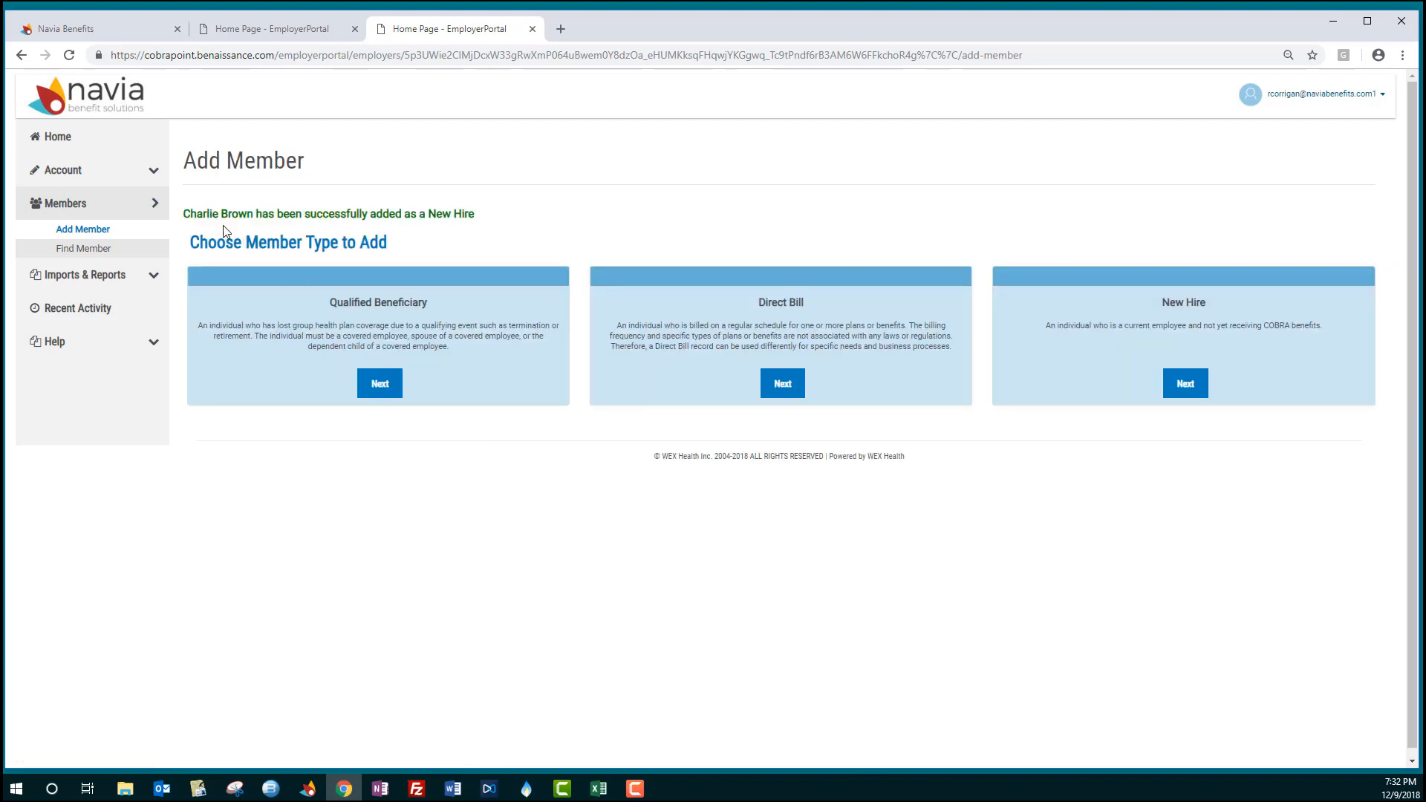
drag(184, 213, 506, 227)
click(505, 226)
key(F10)
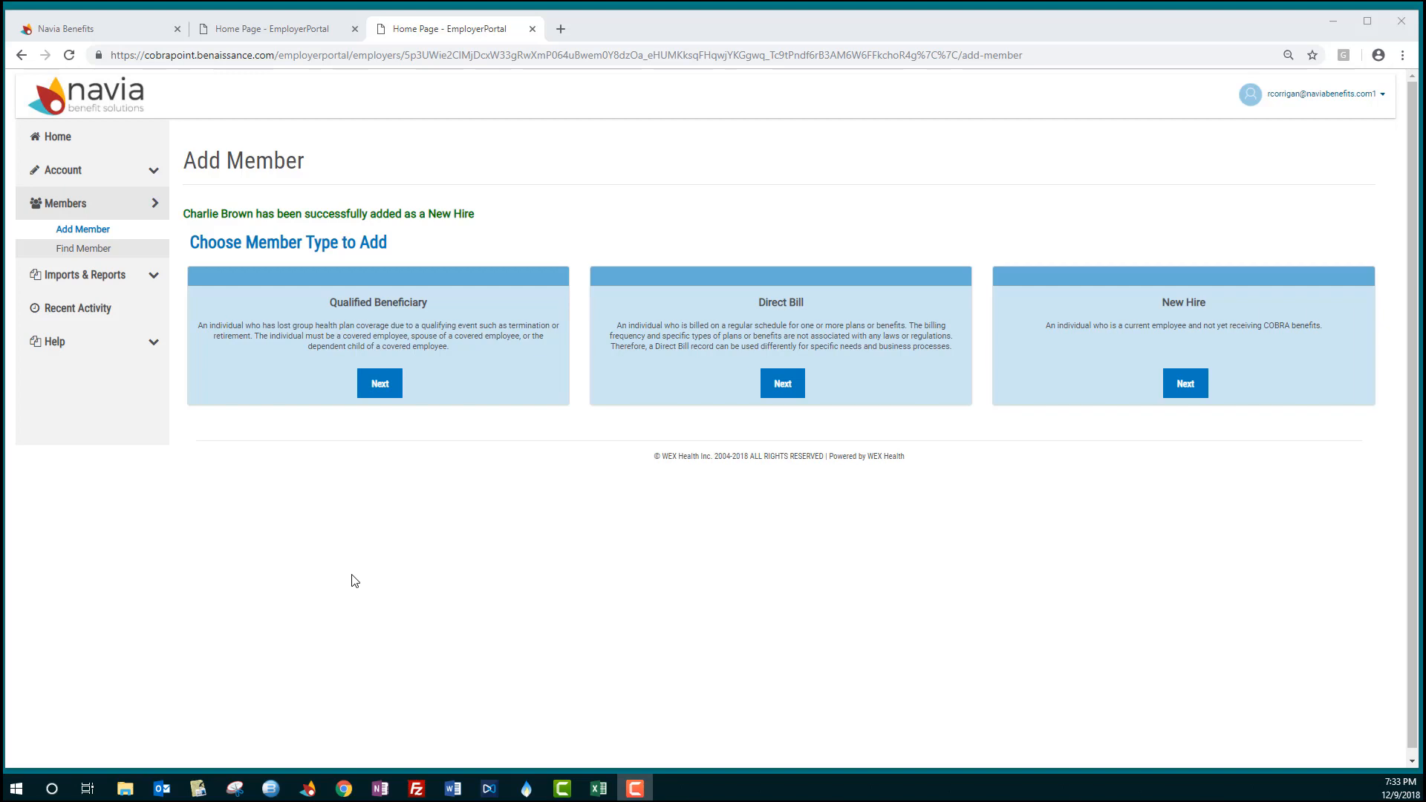
- Start adding a Qualified Beneficiary and continue past the filled-in profile information
click(378, 383)
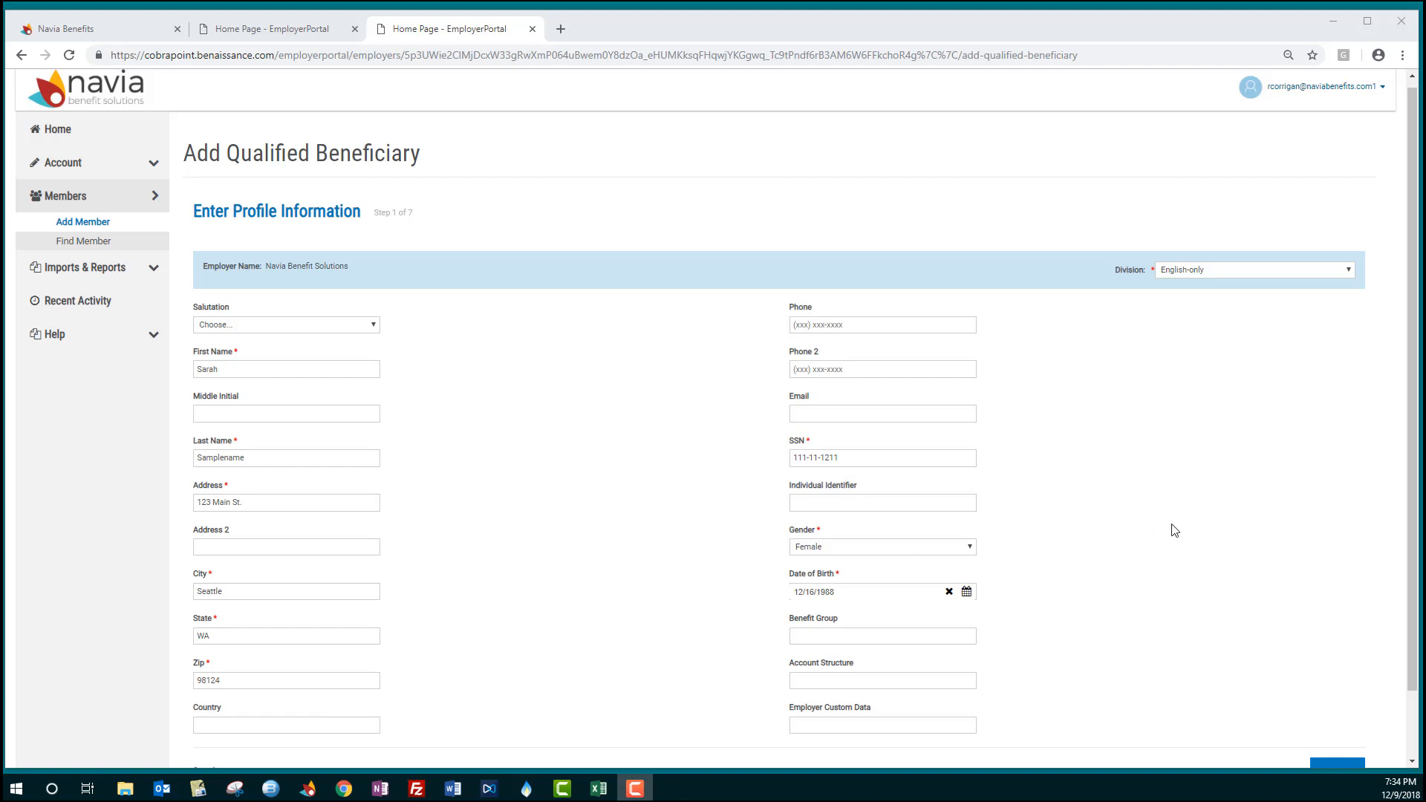
scroll(1174, 530, down, 1)
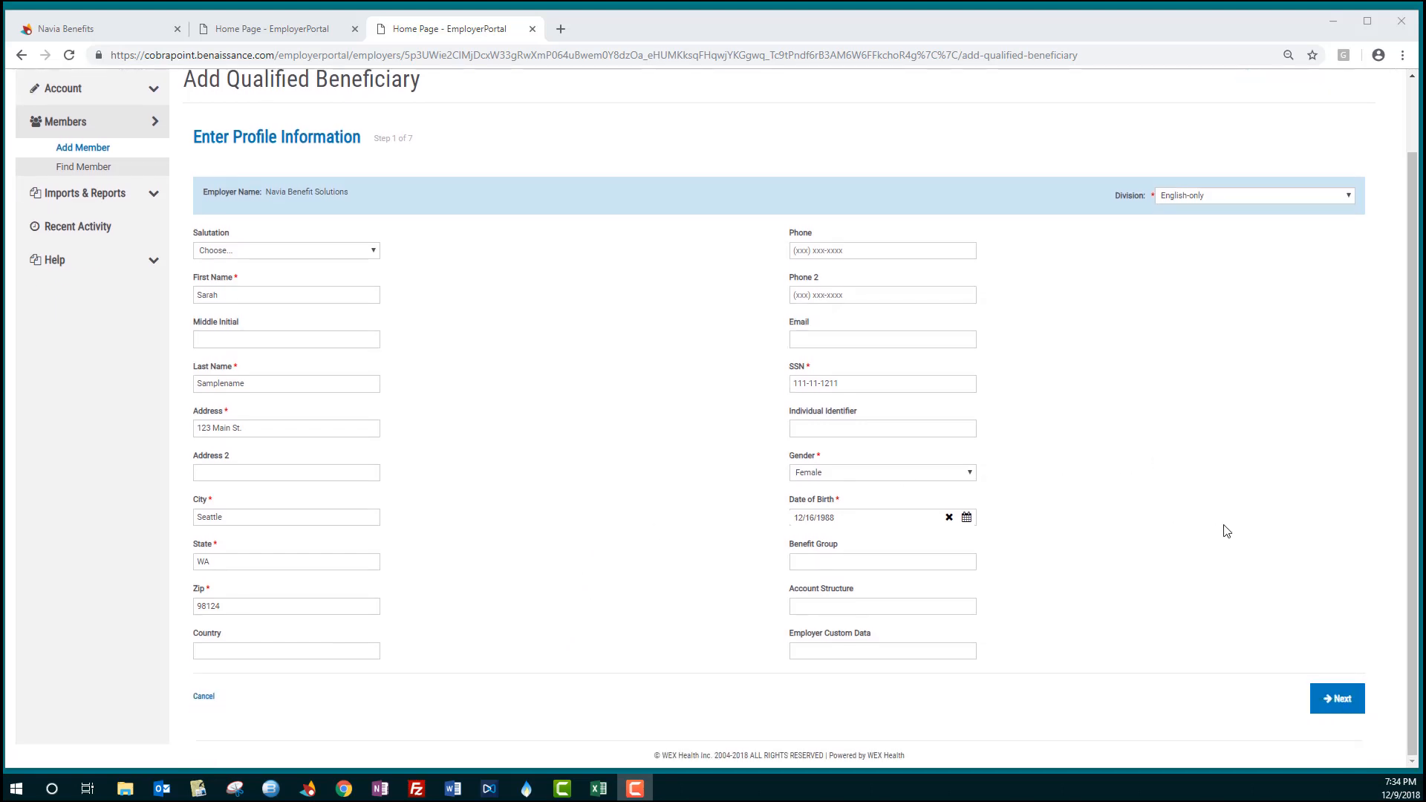
click(1335, 702)
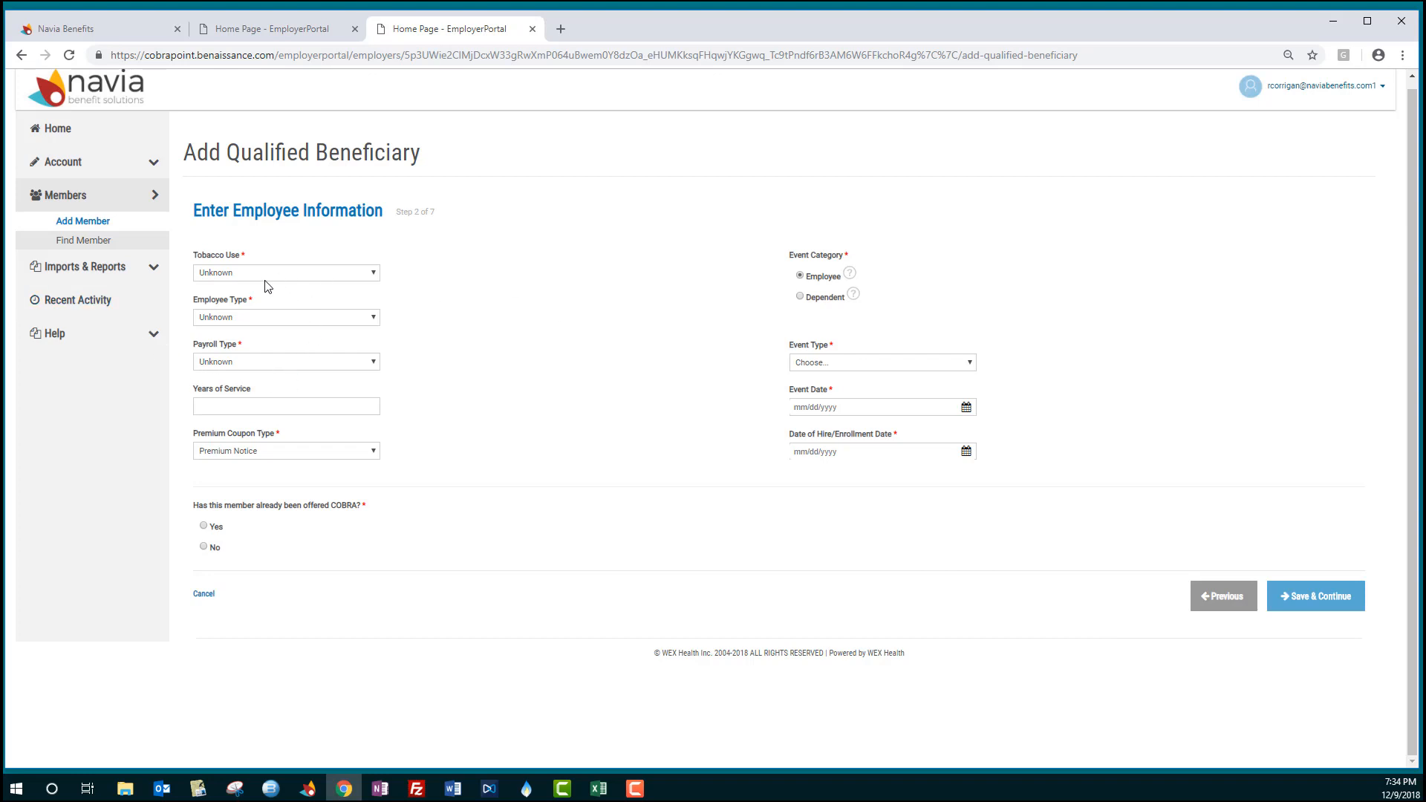
- Set the premium coupon type to Coupon Book and answer No to whether COBRA was already offered
click(338, 452)
click(322, 466)
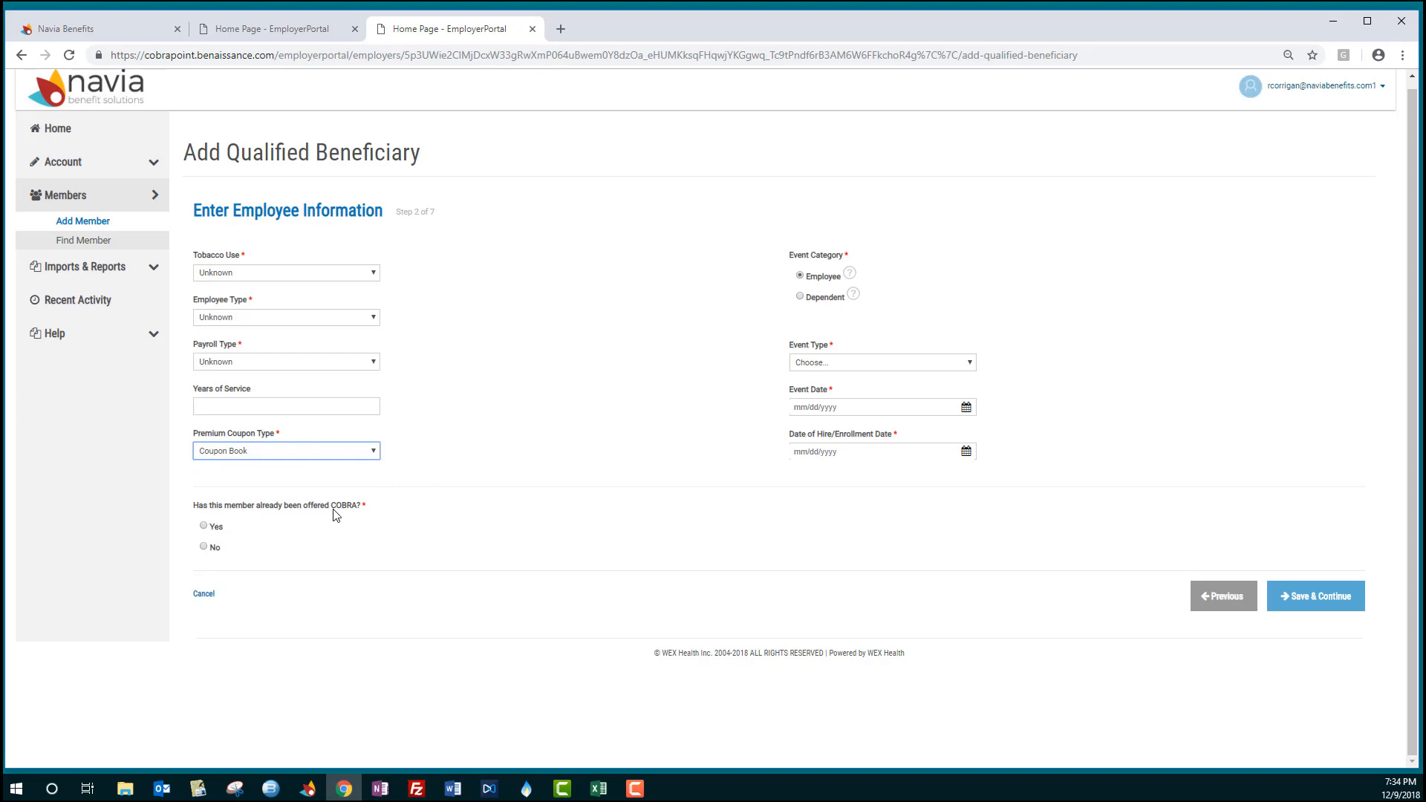
click(204, 549)
- Set the event type to Termination and the event date to 11/22/2018
click(833, 364)
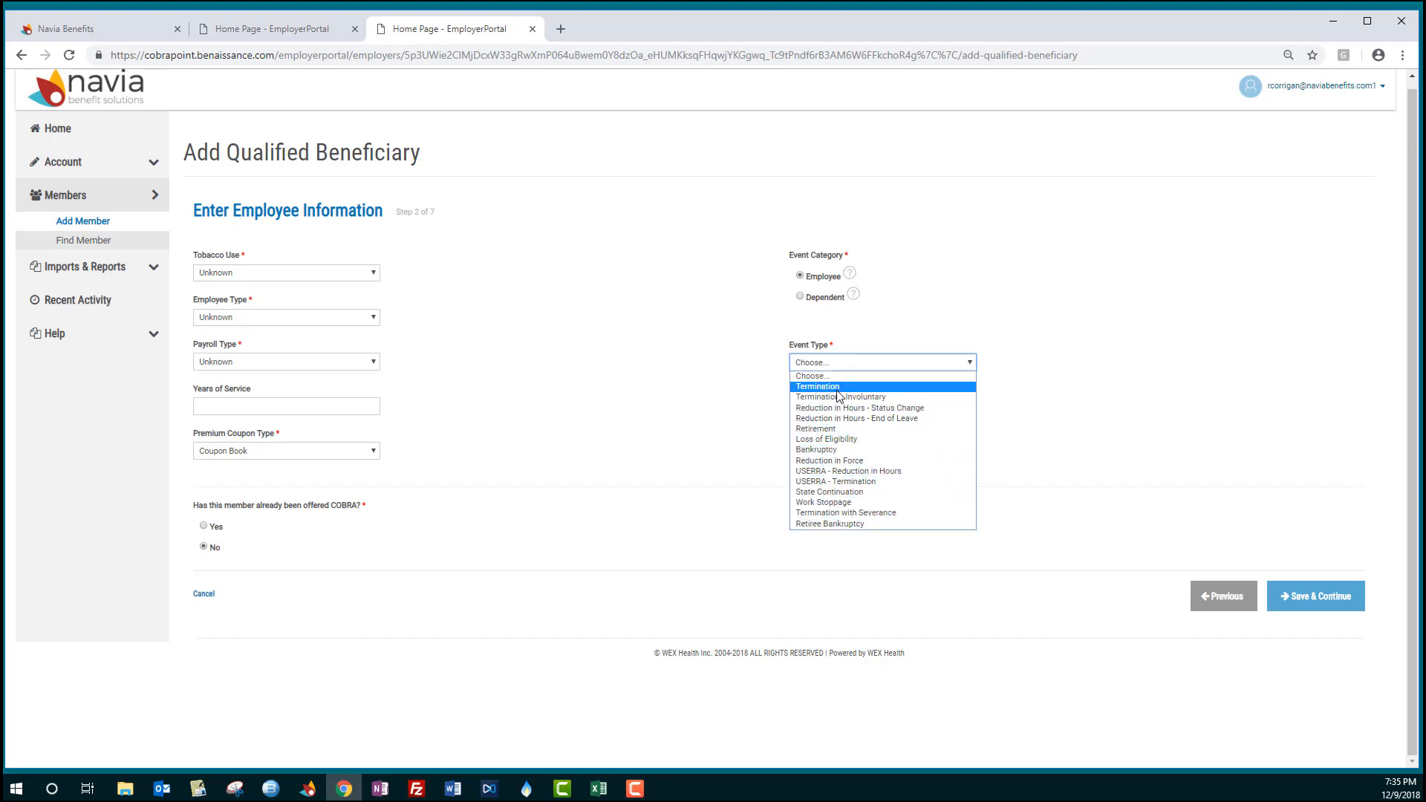
click(825, 386)
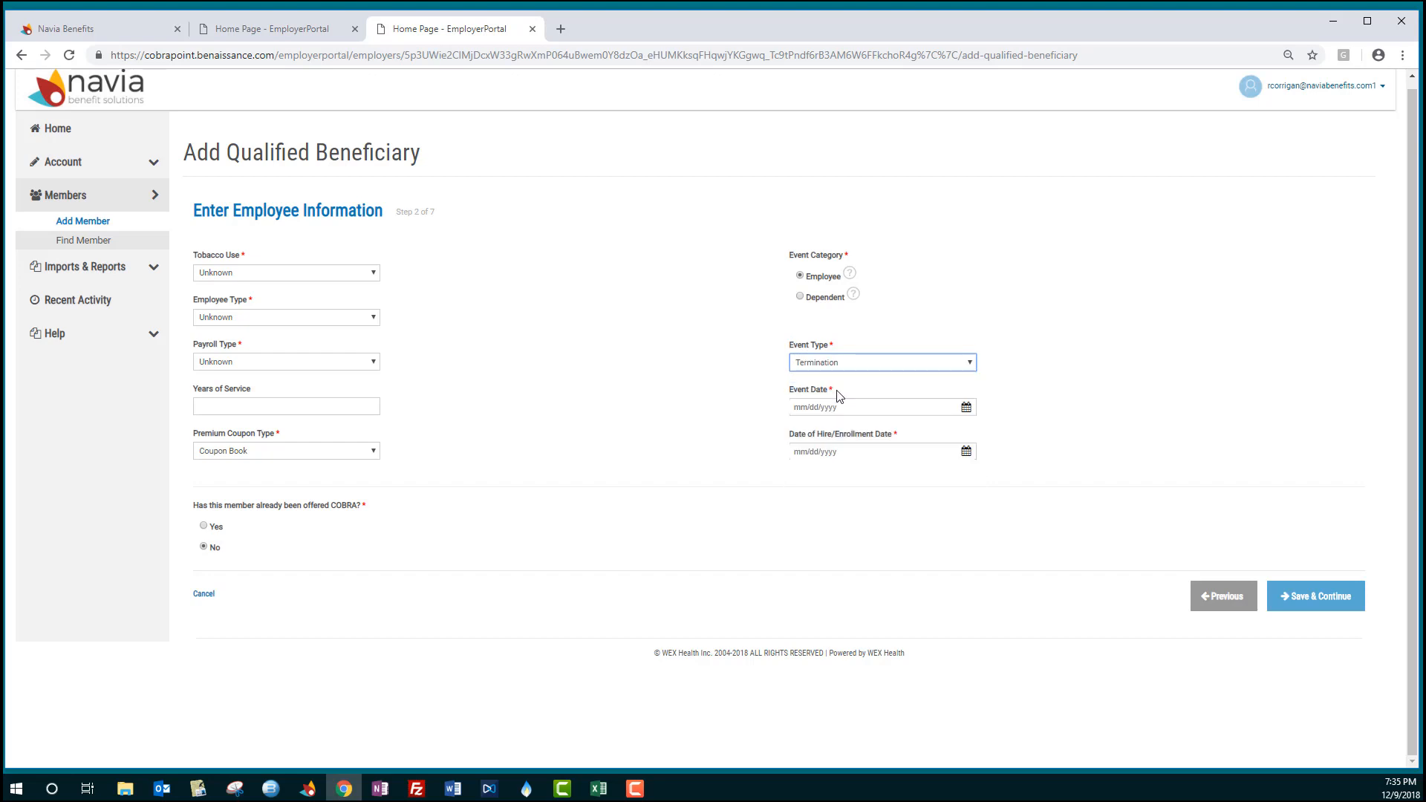
click(966, 407)
click(800, 434)
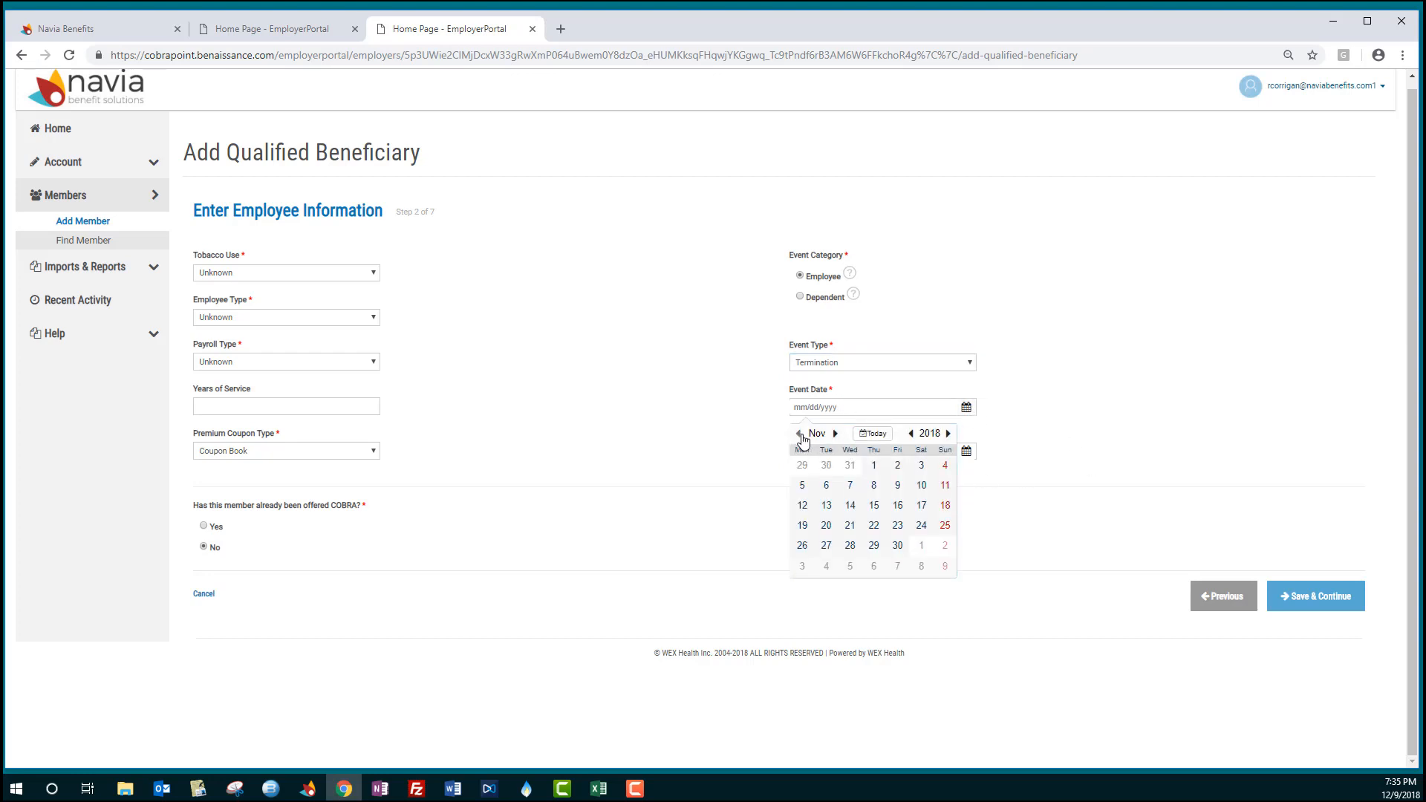
click(873, 525)
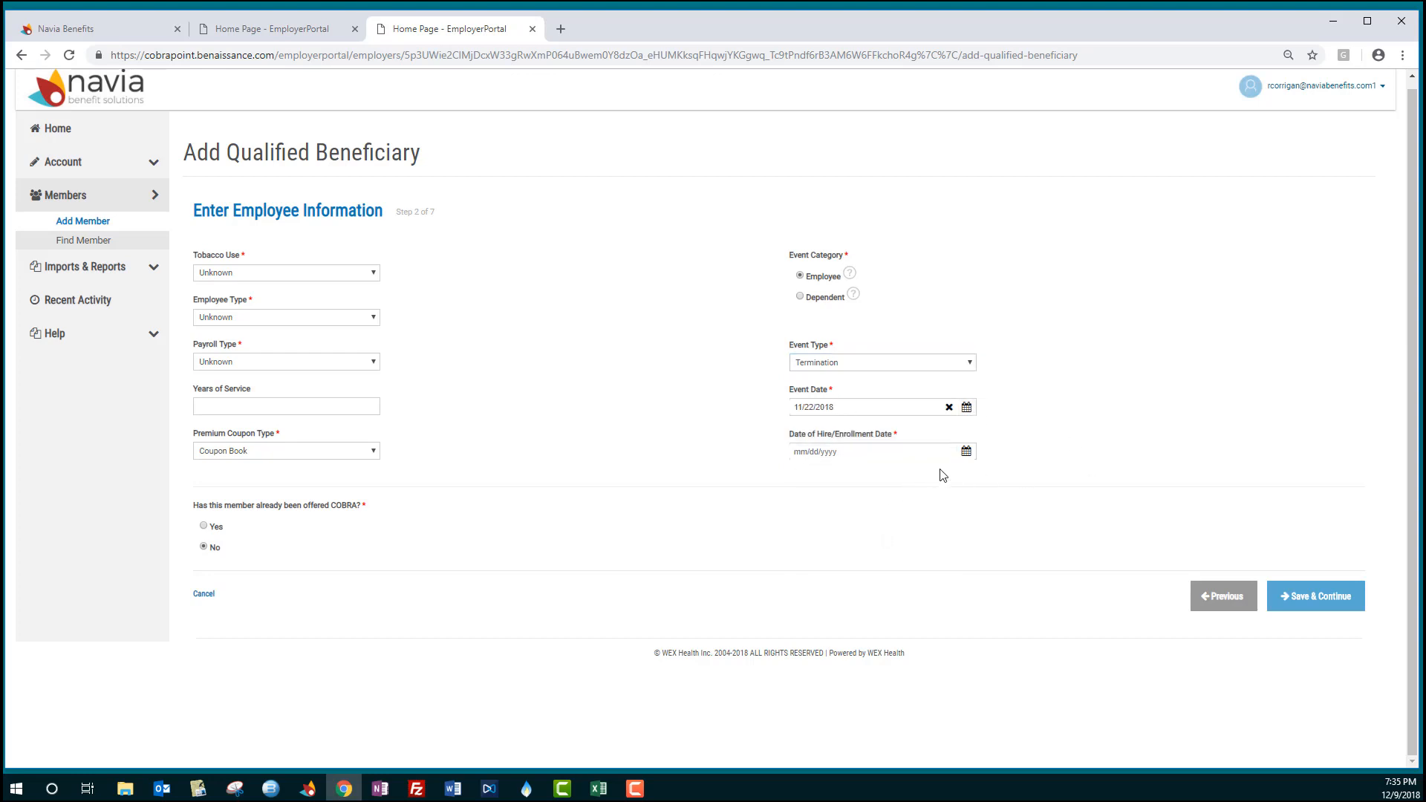
- Set the date of hire/enrollment to 12/01/2007 and save and continue to plan information
click(965, 451)
click(910, 479)
click(910, 480)
click(911, 480)
click(910, 480)
click(910, 479)
click(911, 479)
click(910, 480)
click(910, 479)
click(910, 479)
click(910, 478)
click(910, 479)
click(921, 512)
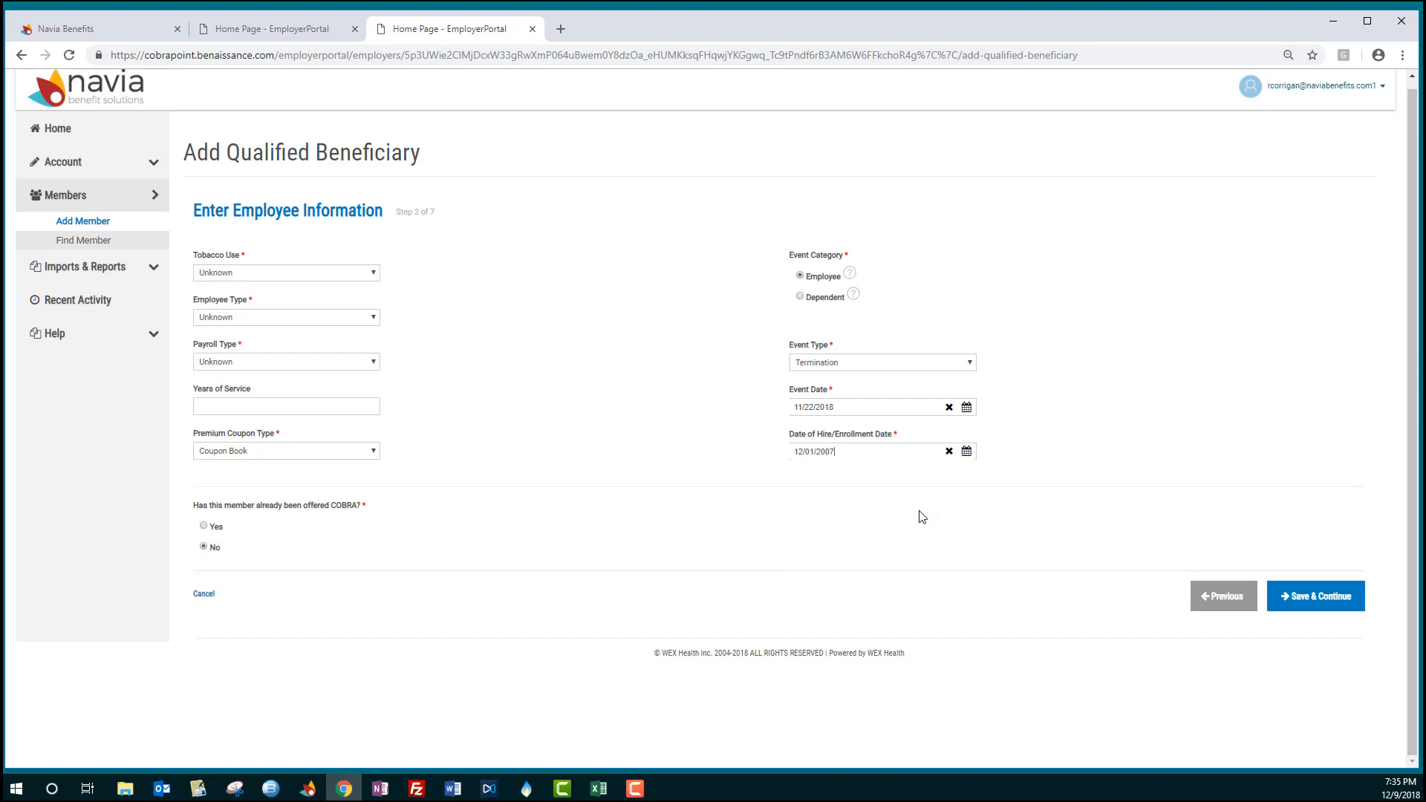
click(1317, 596)
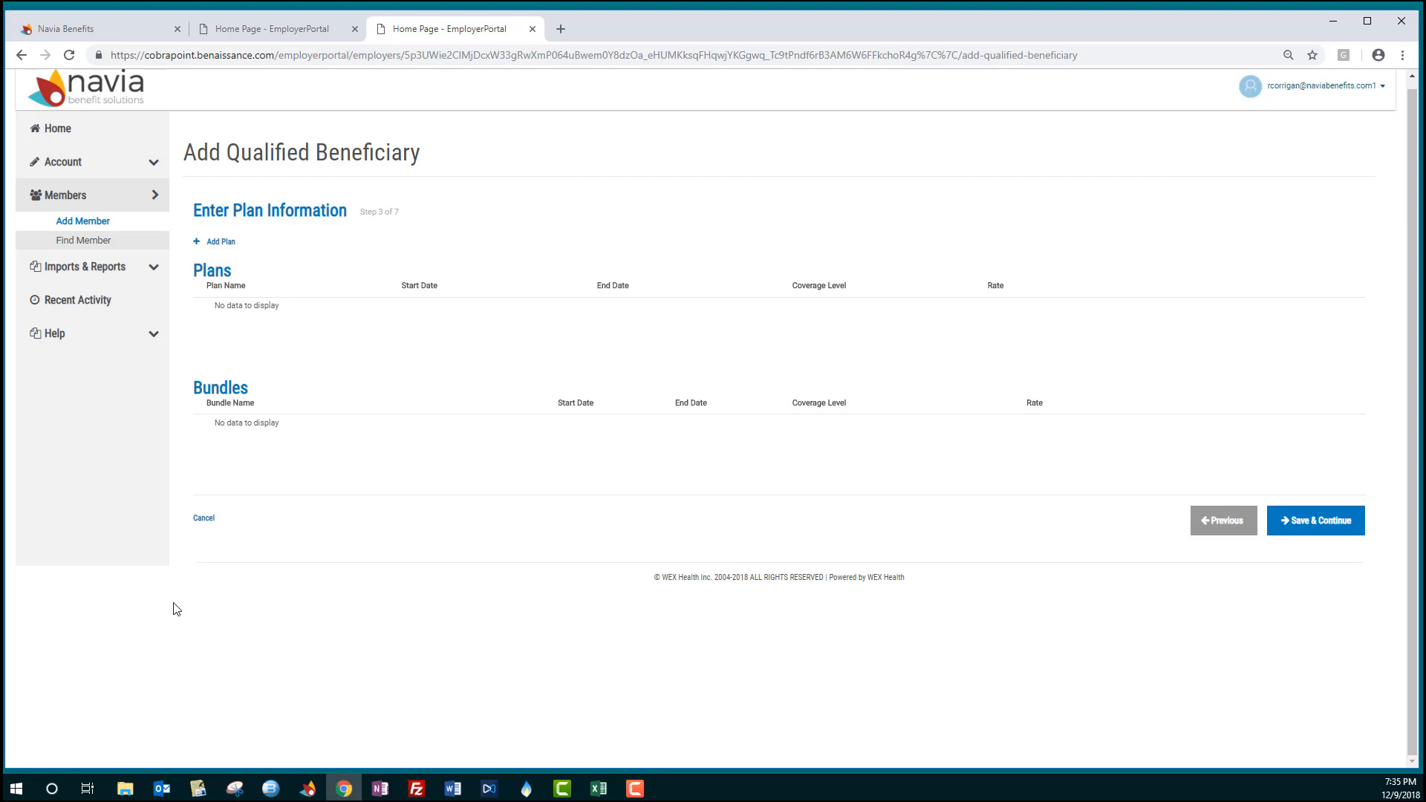
- Add the Plan 2.0 HSA plan with QB + Family coverage level
click(223, 244)
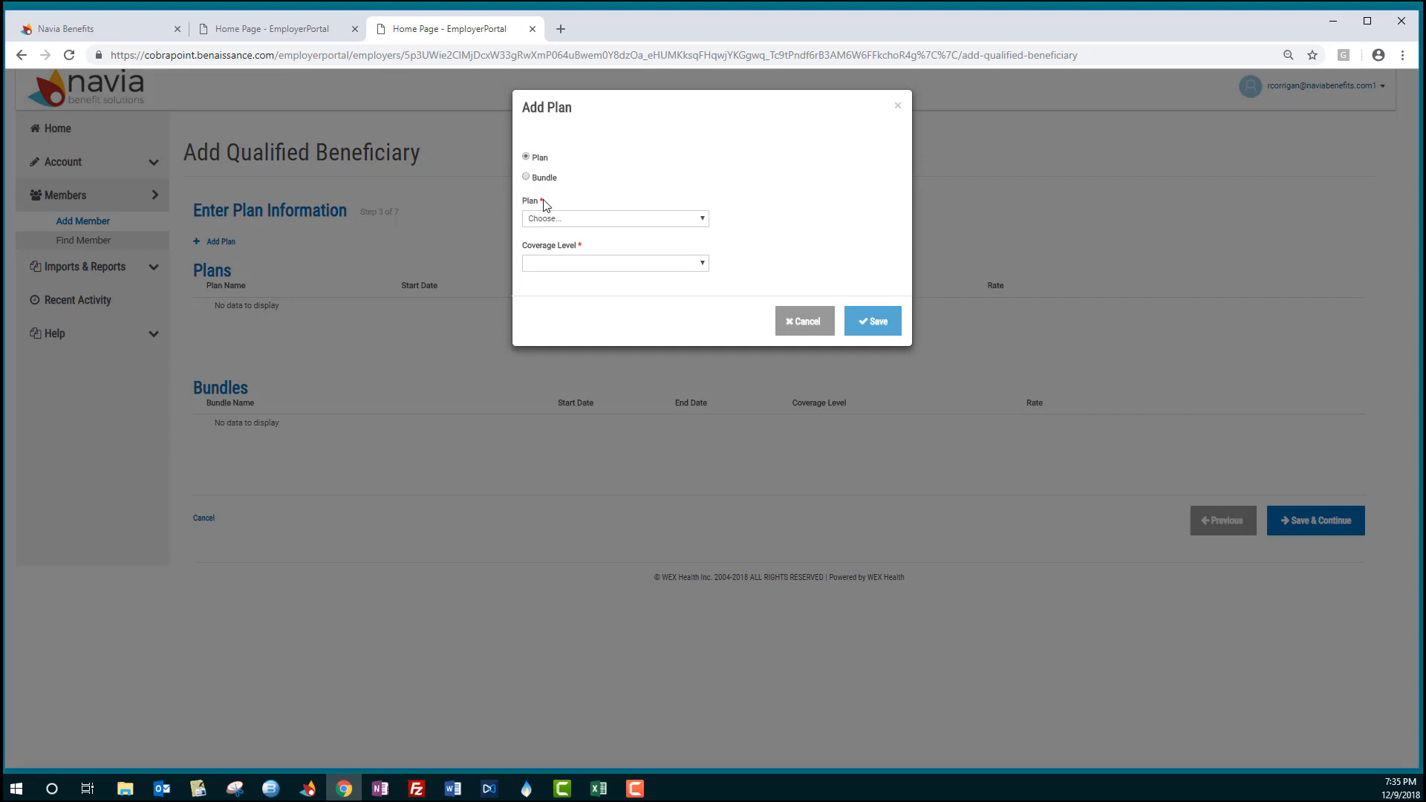
click(578, 219)
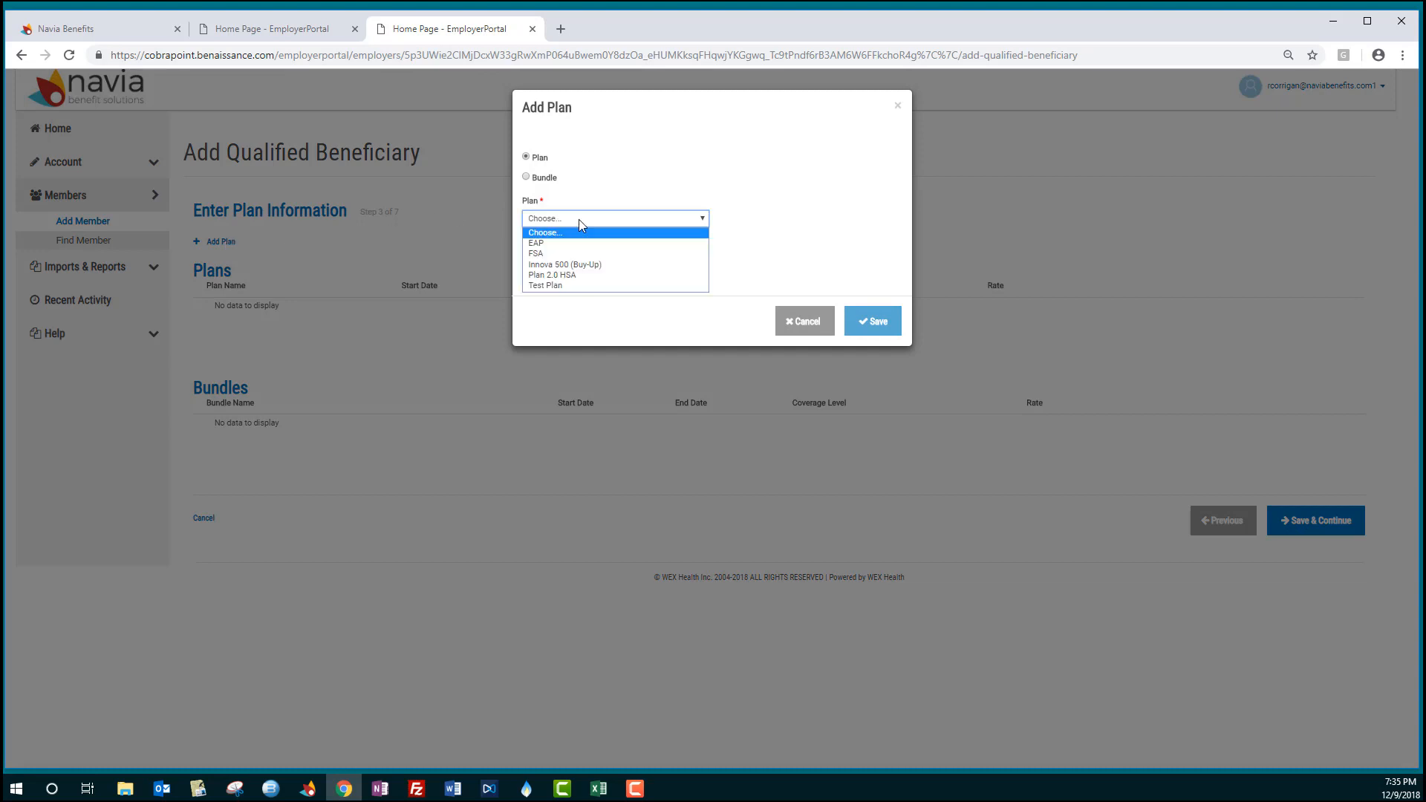
click(594, 275)
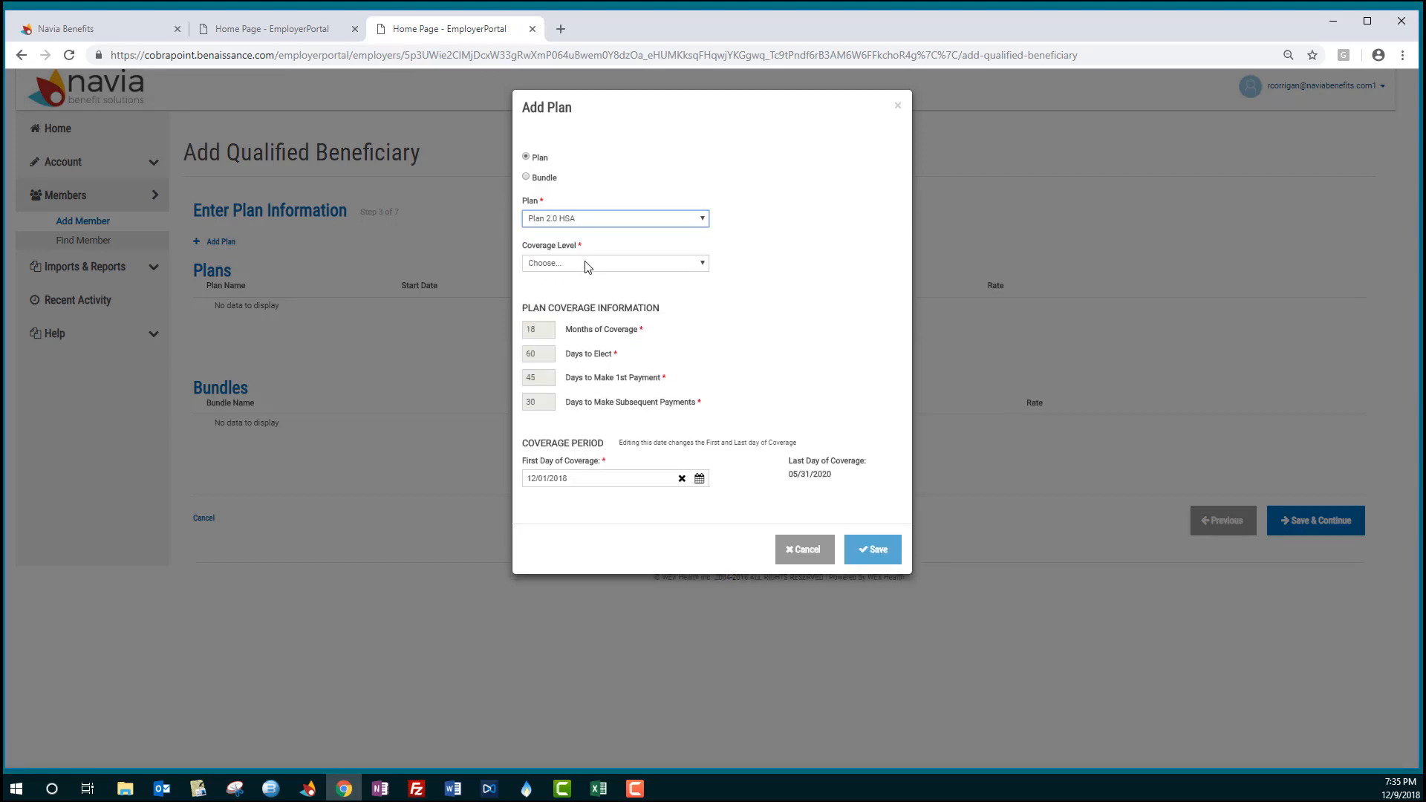
click(587, 264)
click(593, 342)
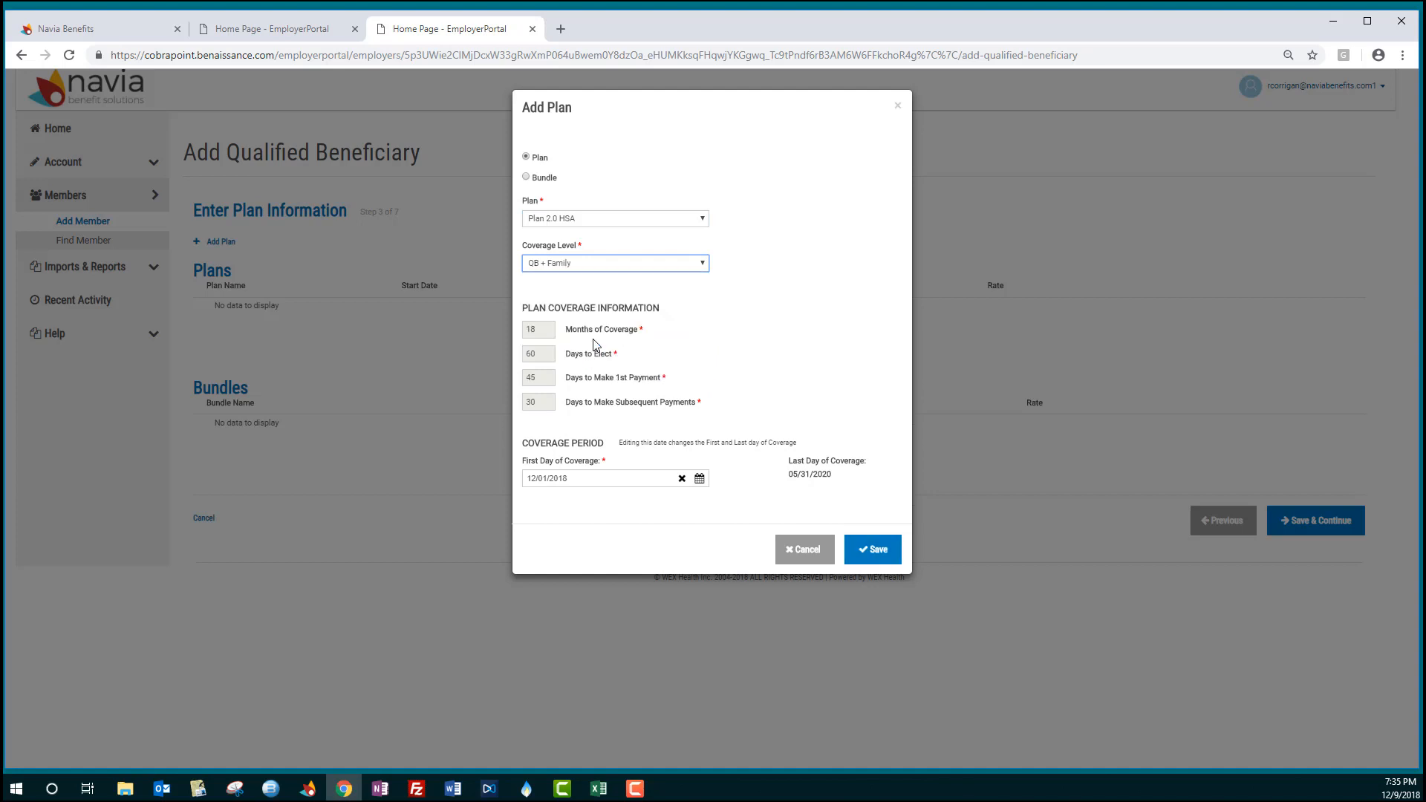
click(874, 553)
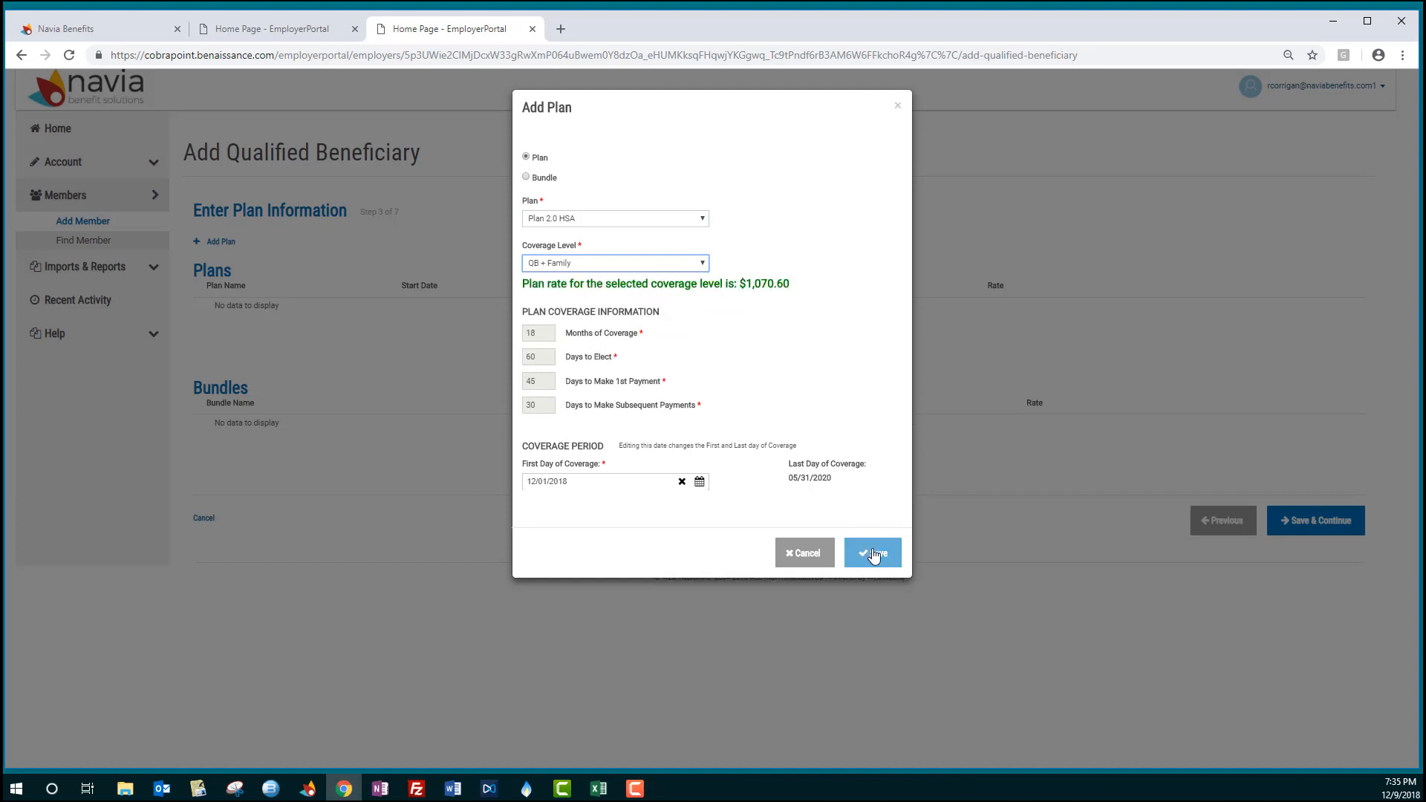
click(874, 554)
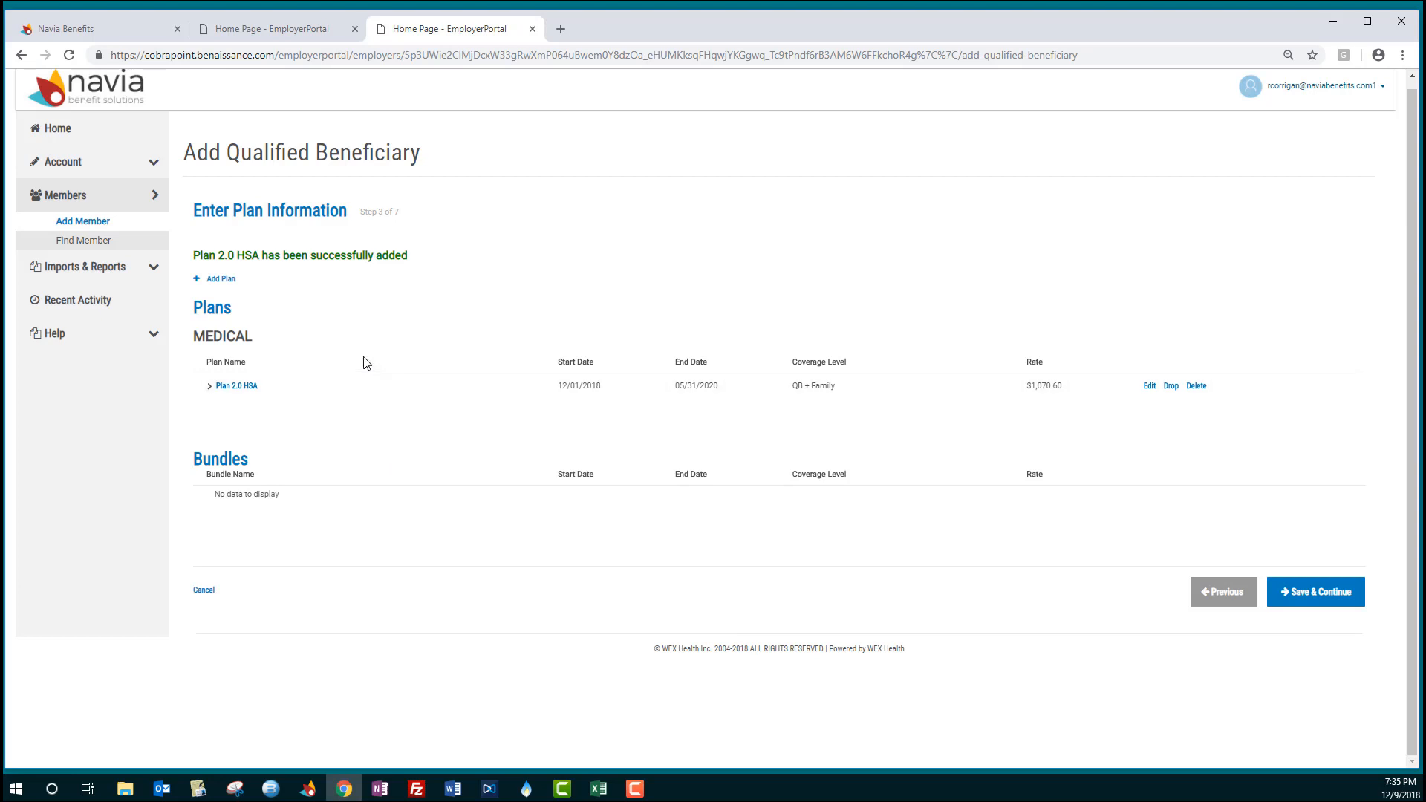
- Add the EAP plan with QB Only coverage level
click(221, 279)
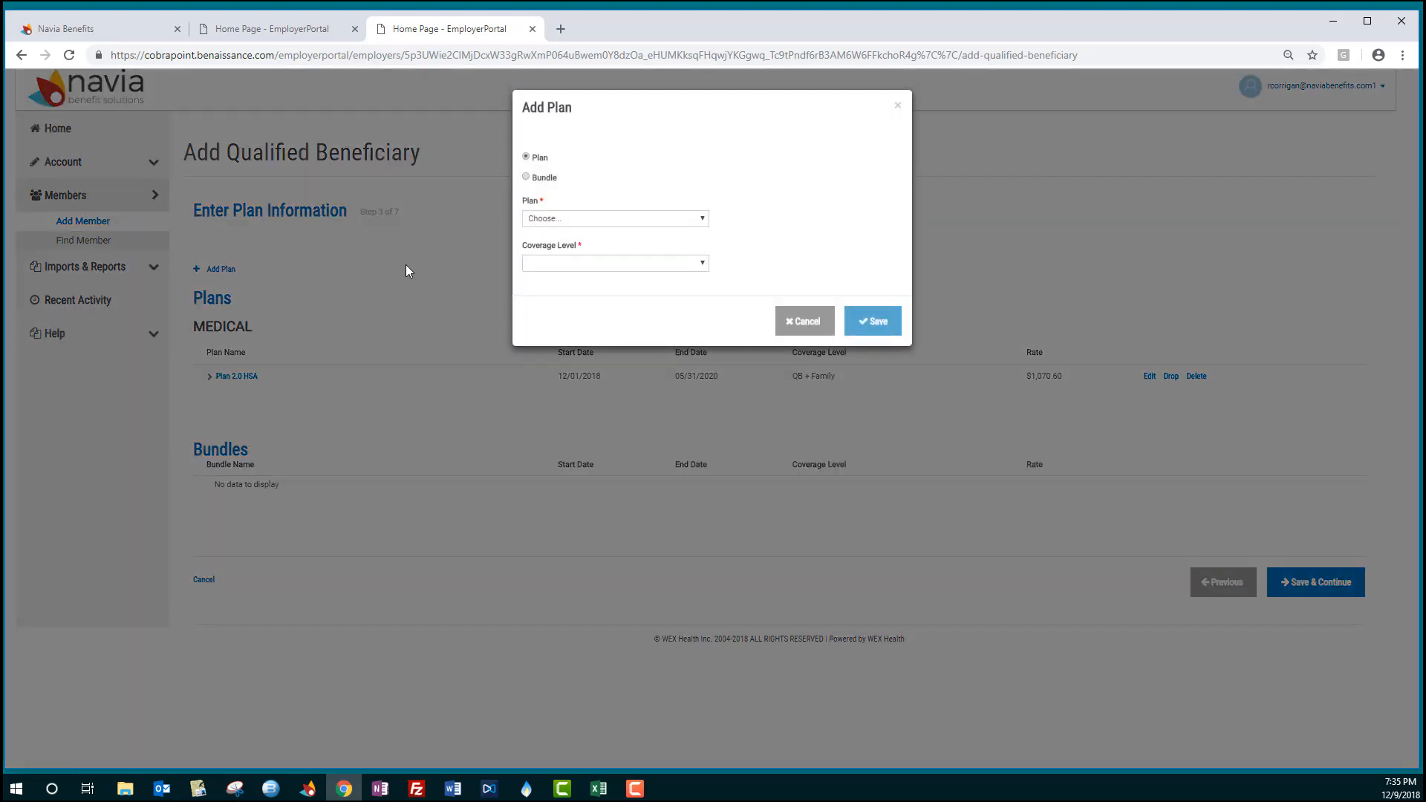
click(554, 220)
click(564, 242)
click(594, 263)
click(588, 285)
click(874, 534)
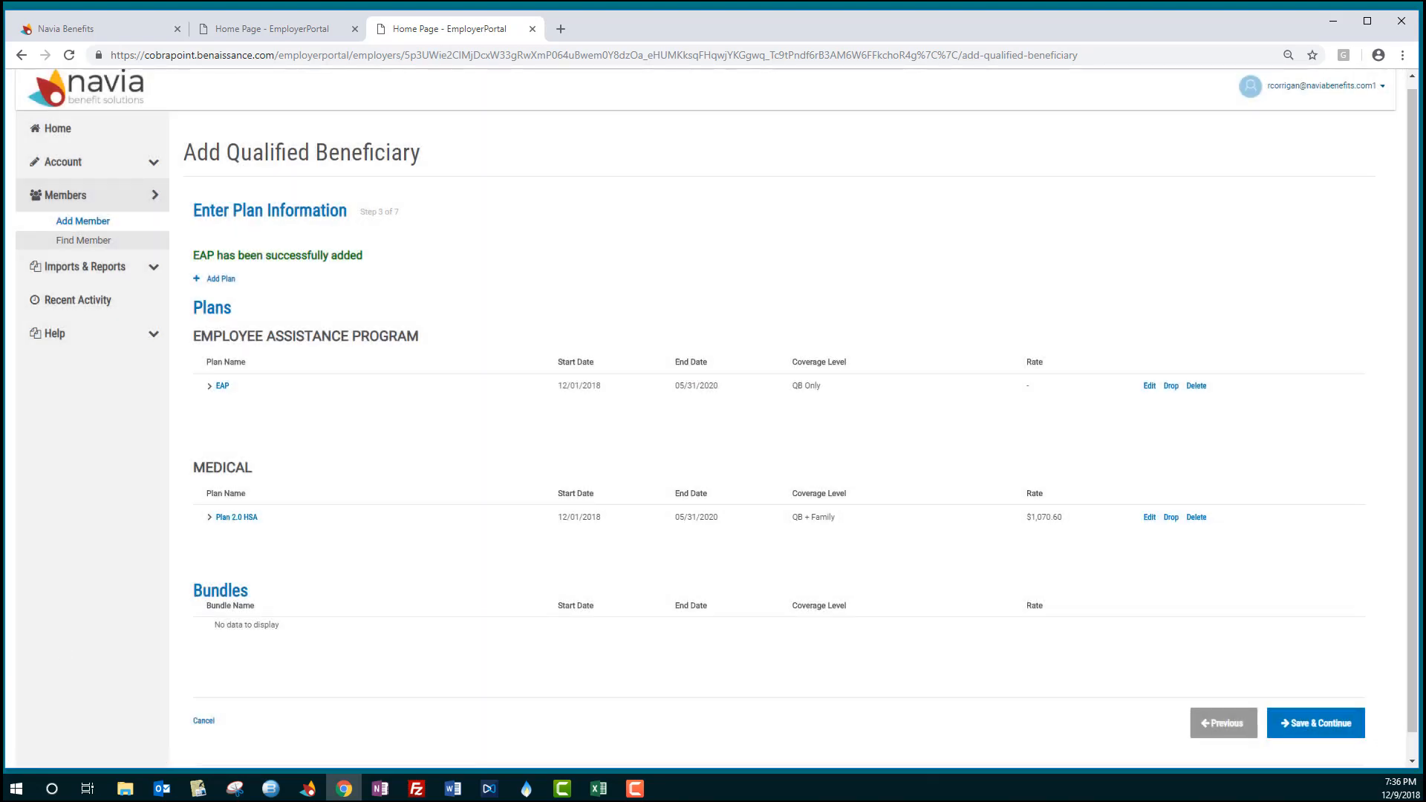
- Start adding the FSA plan with QB Only coverage level
click(229, 284)
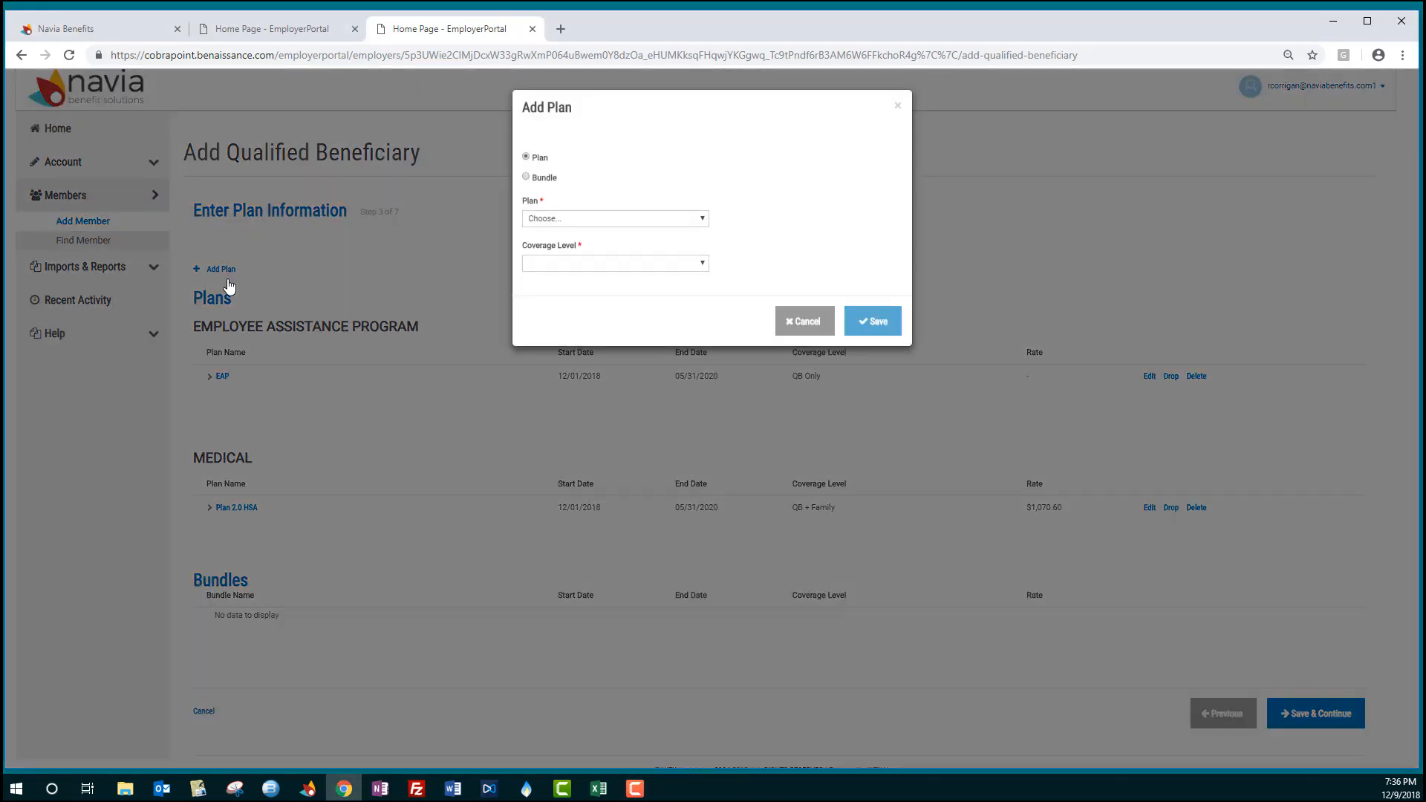
click(580, 222)
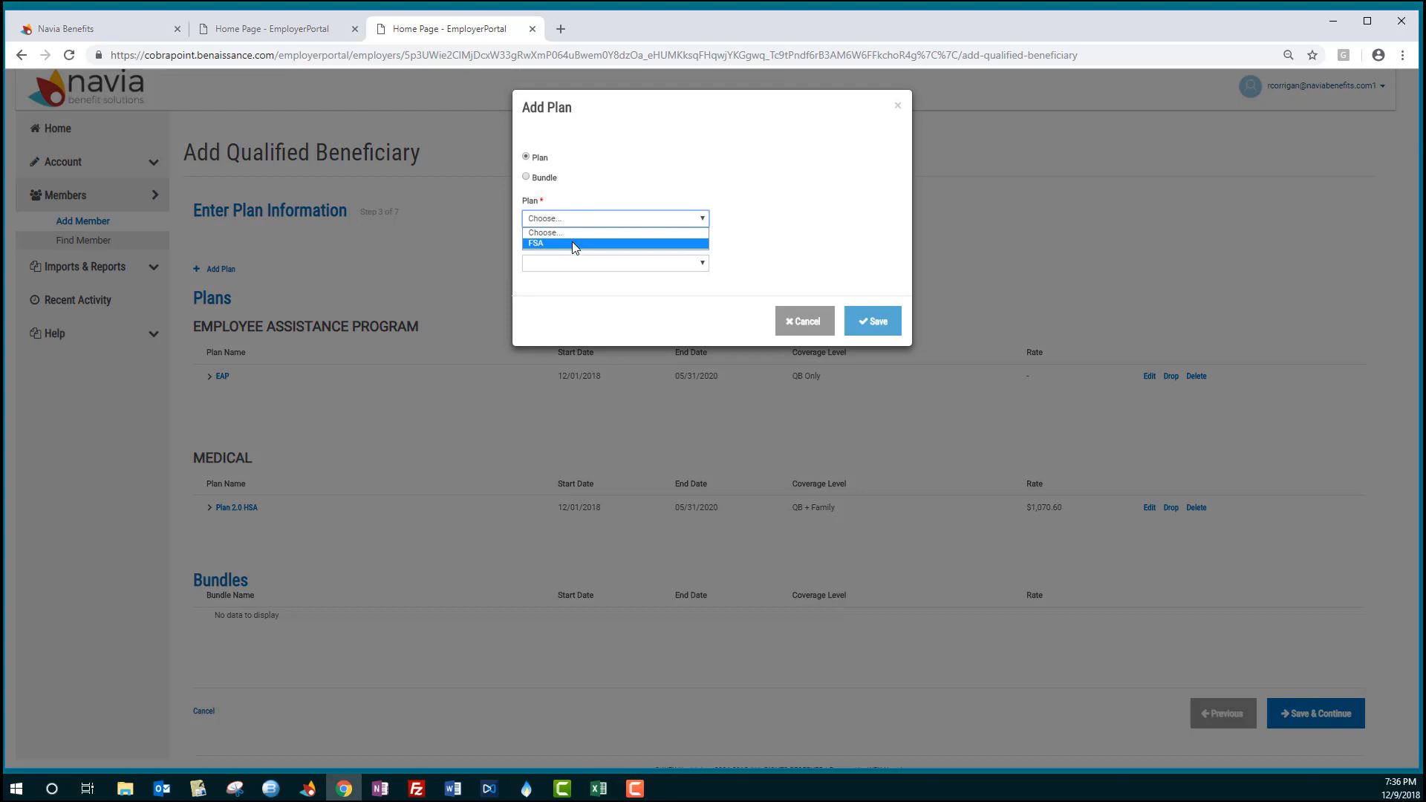
click(571, 243)
click(580, 263)
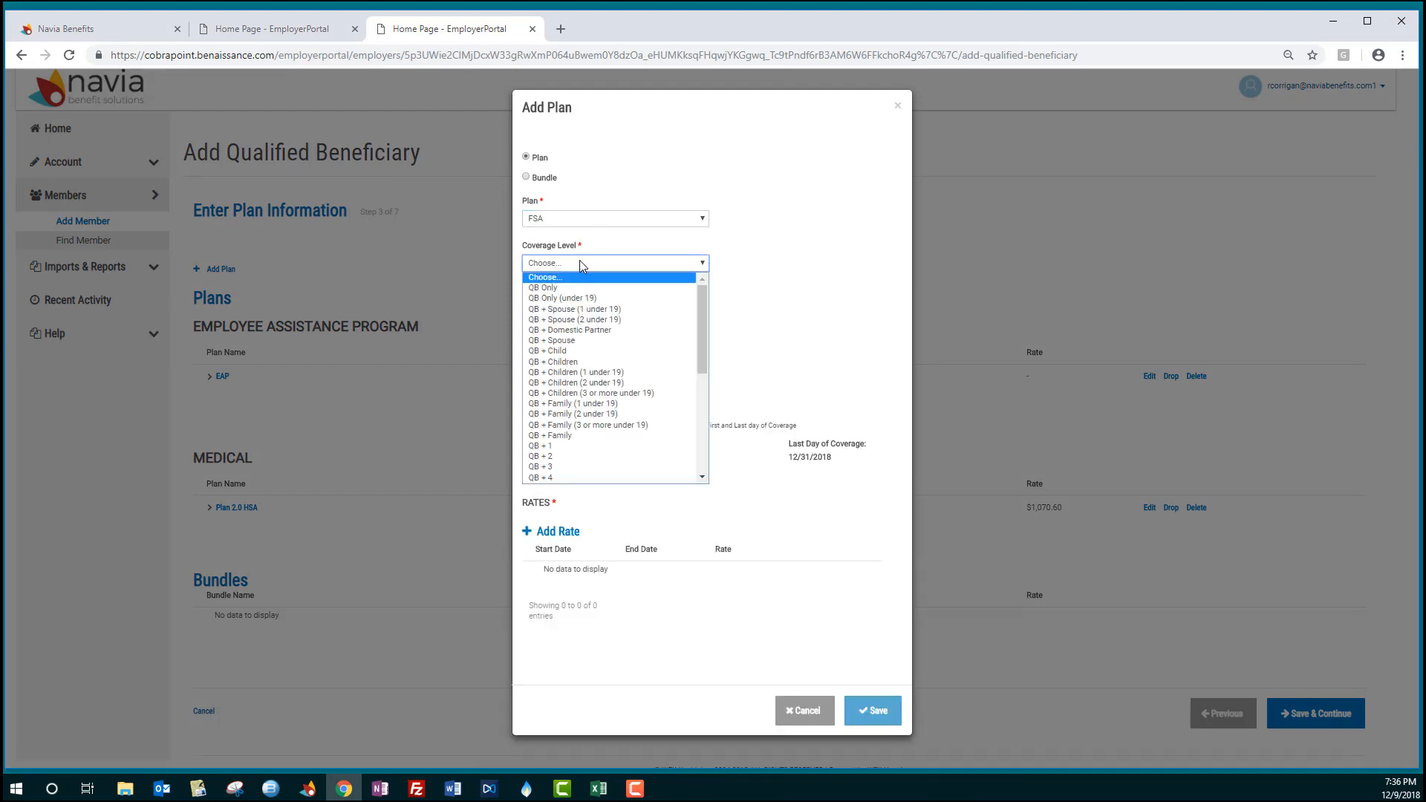
click(583, 289)
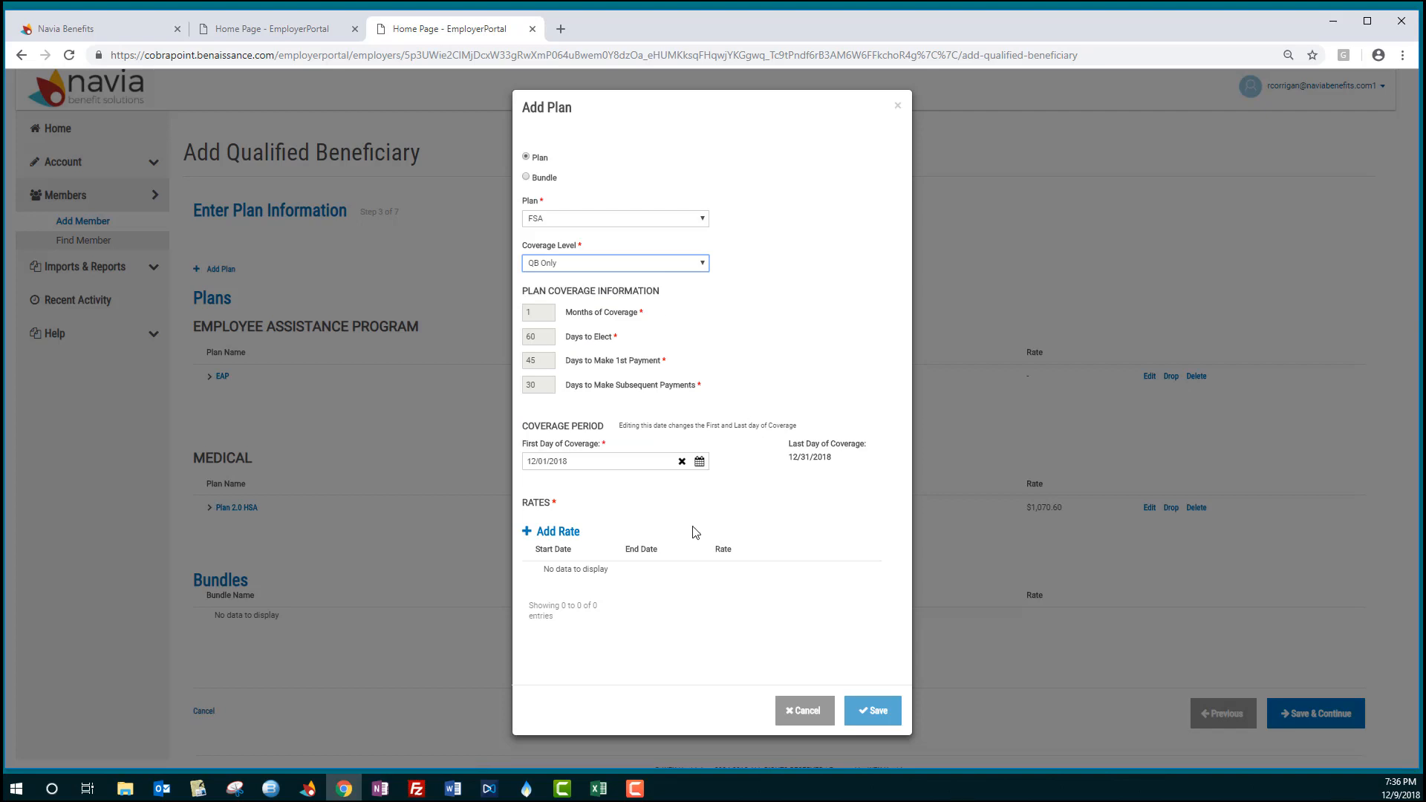
- Add an $80.00 FSA rate from 12/01/2018 to 12/31/2018 and save the plan
click(554, 532)
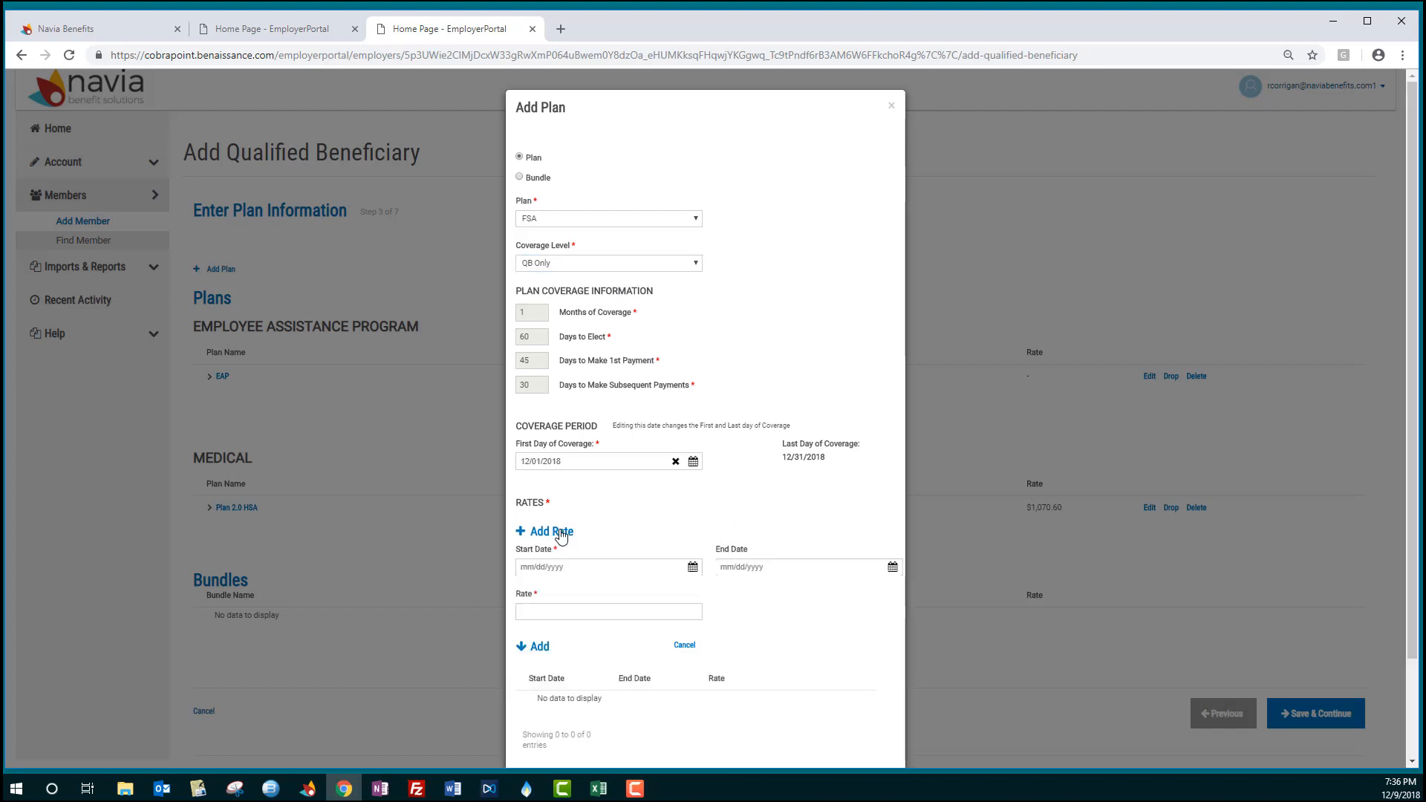
click(693, 570)
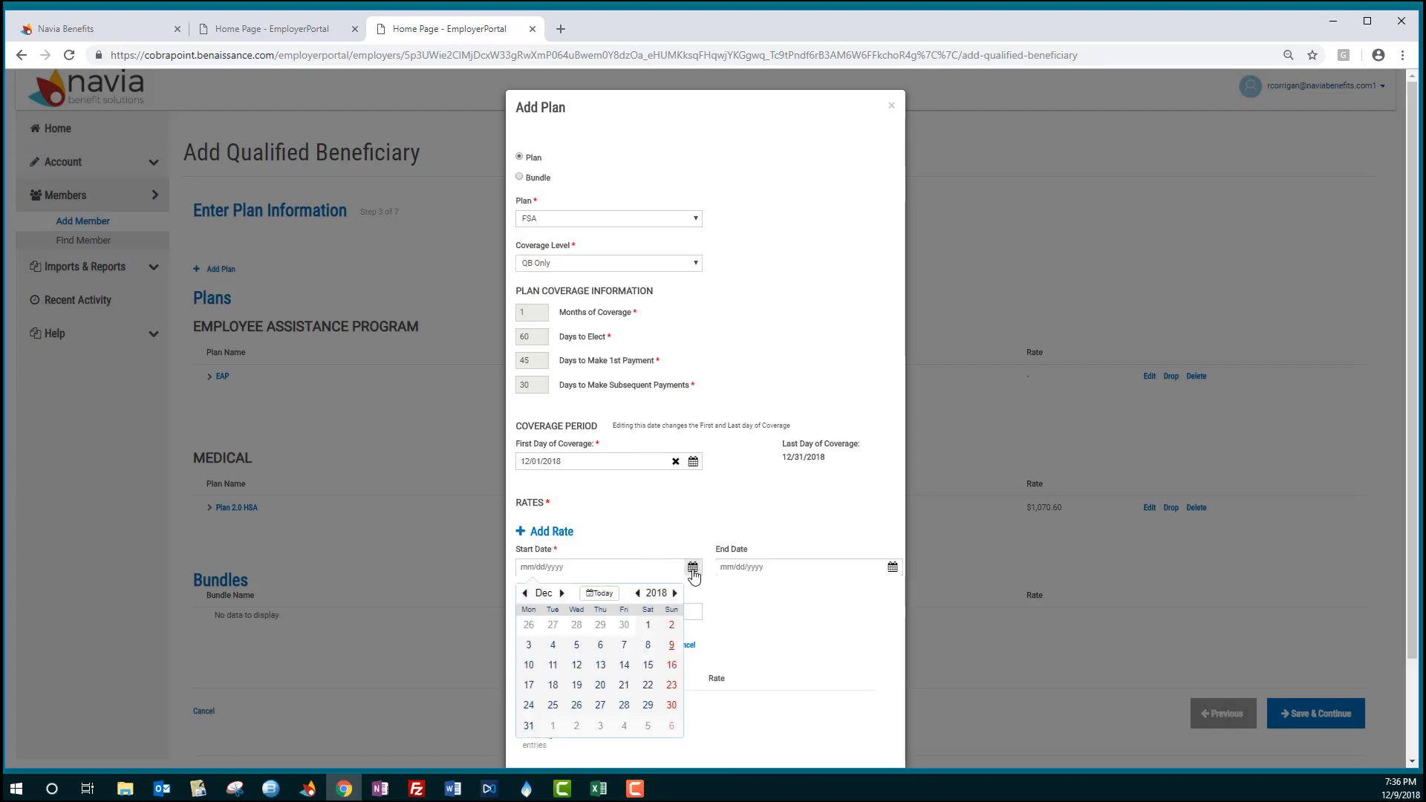
click(648, 626)
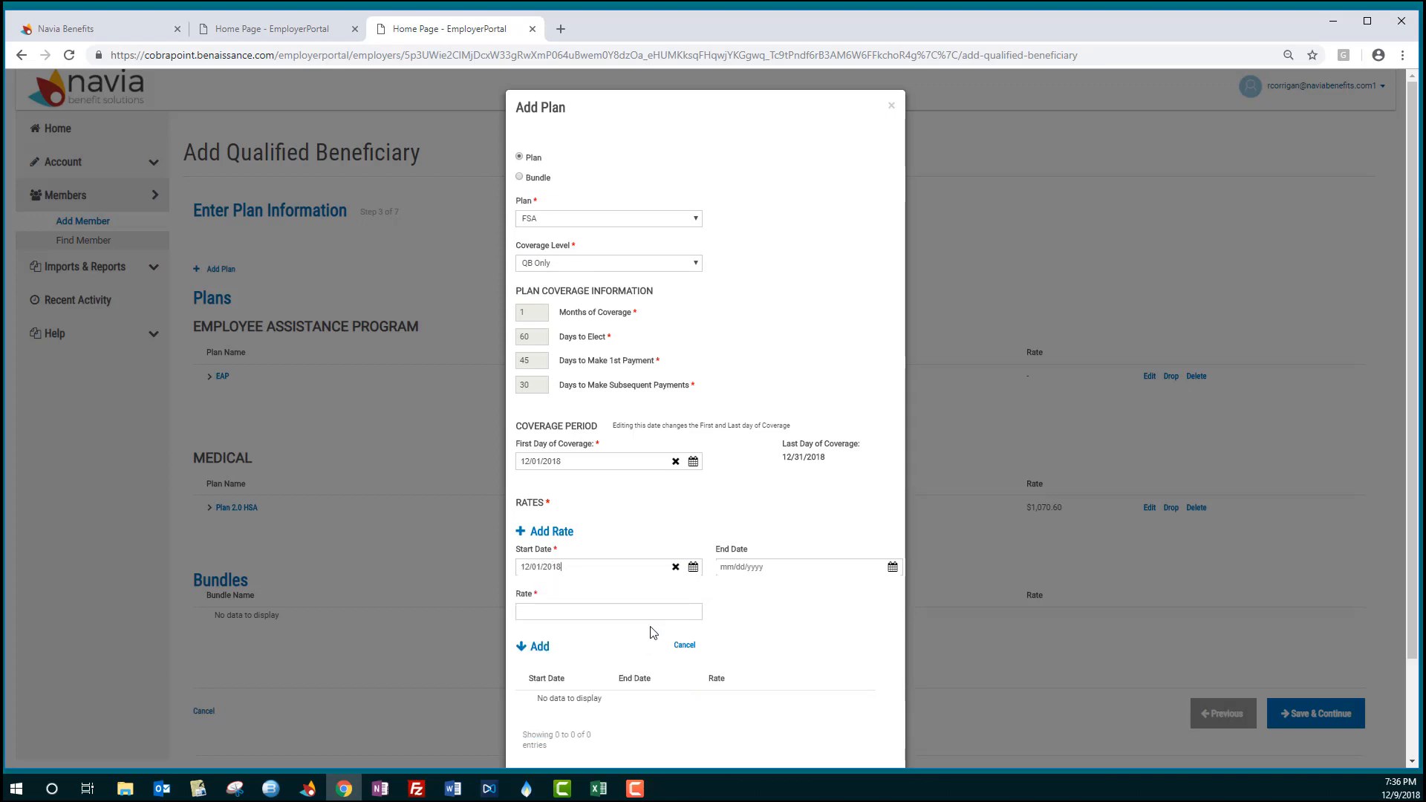
click(893, 567)
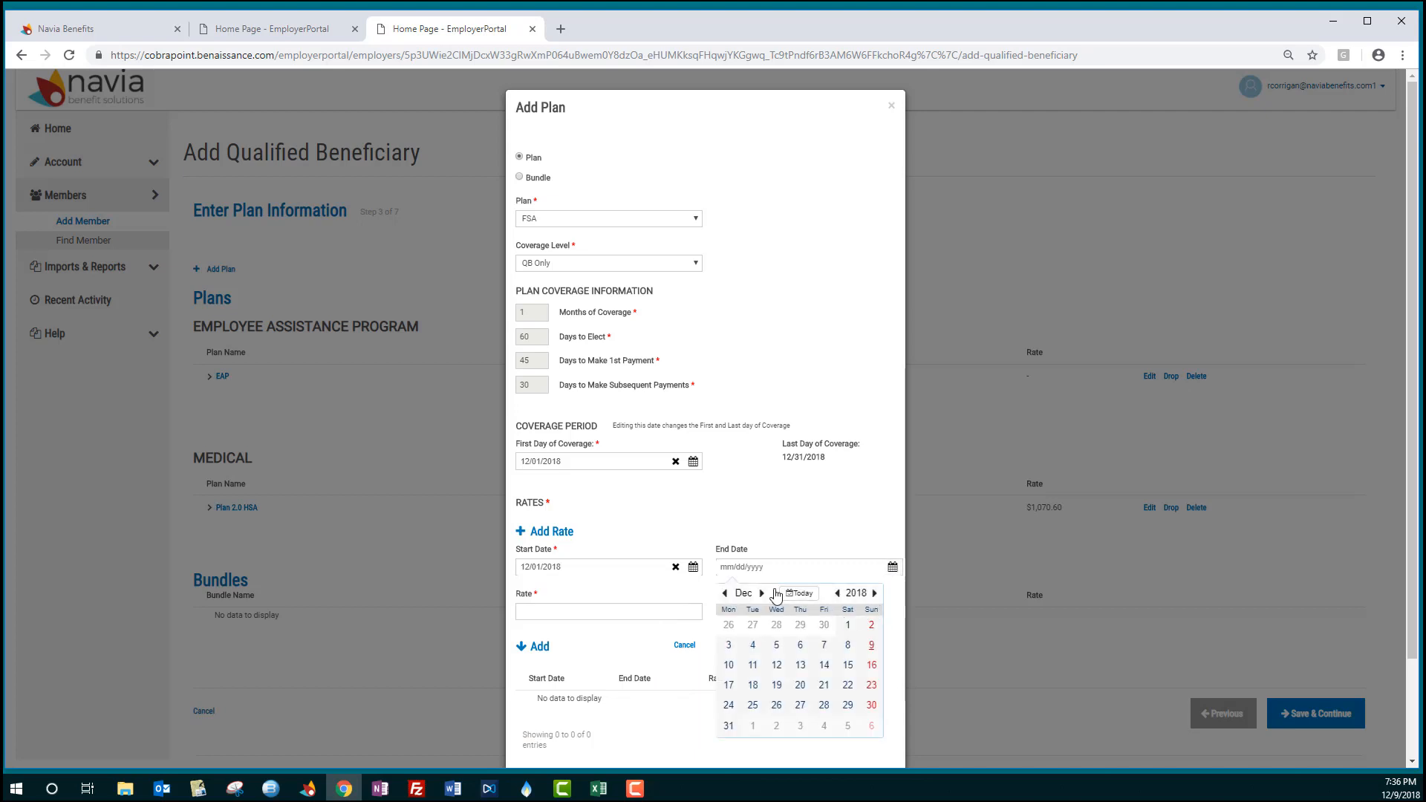
click(728, 726)
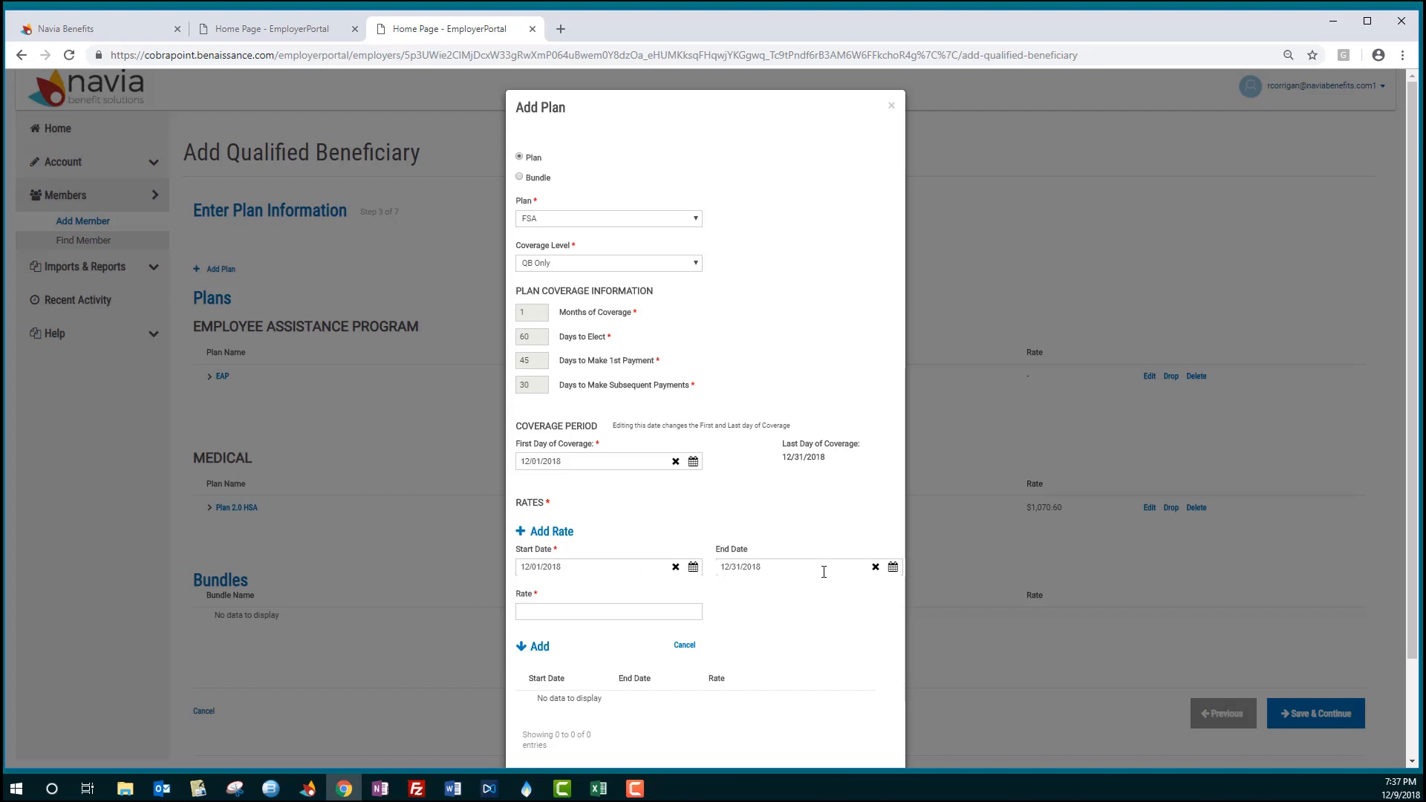
click(624, 609)
text(.0)
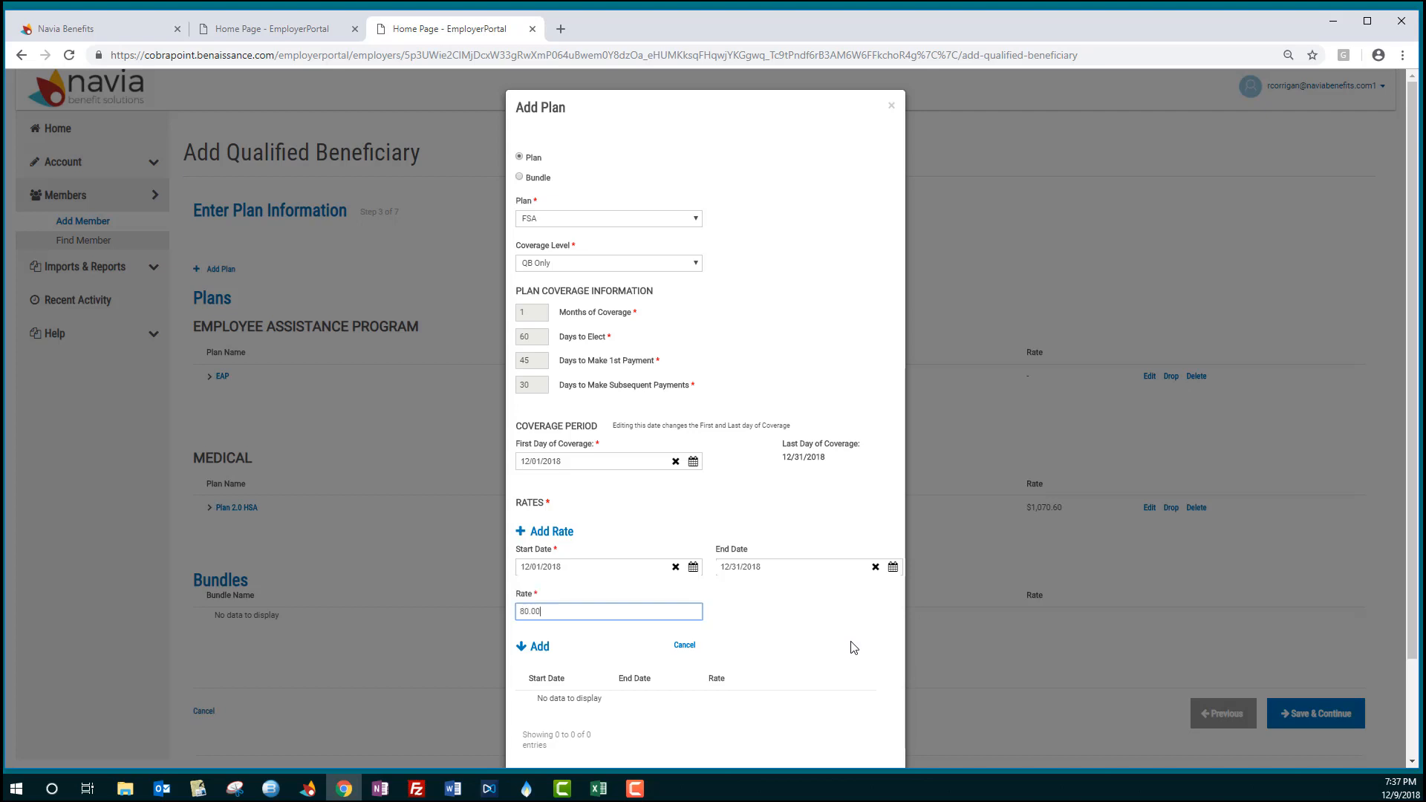
click(539, 649)
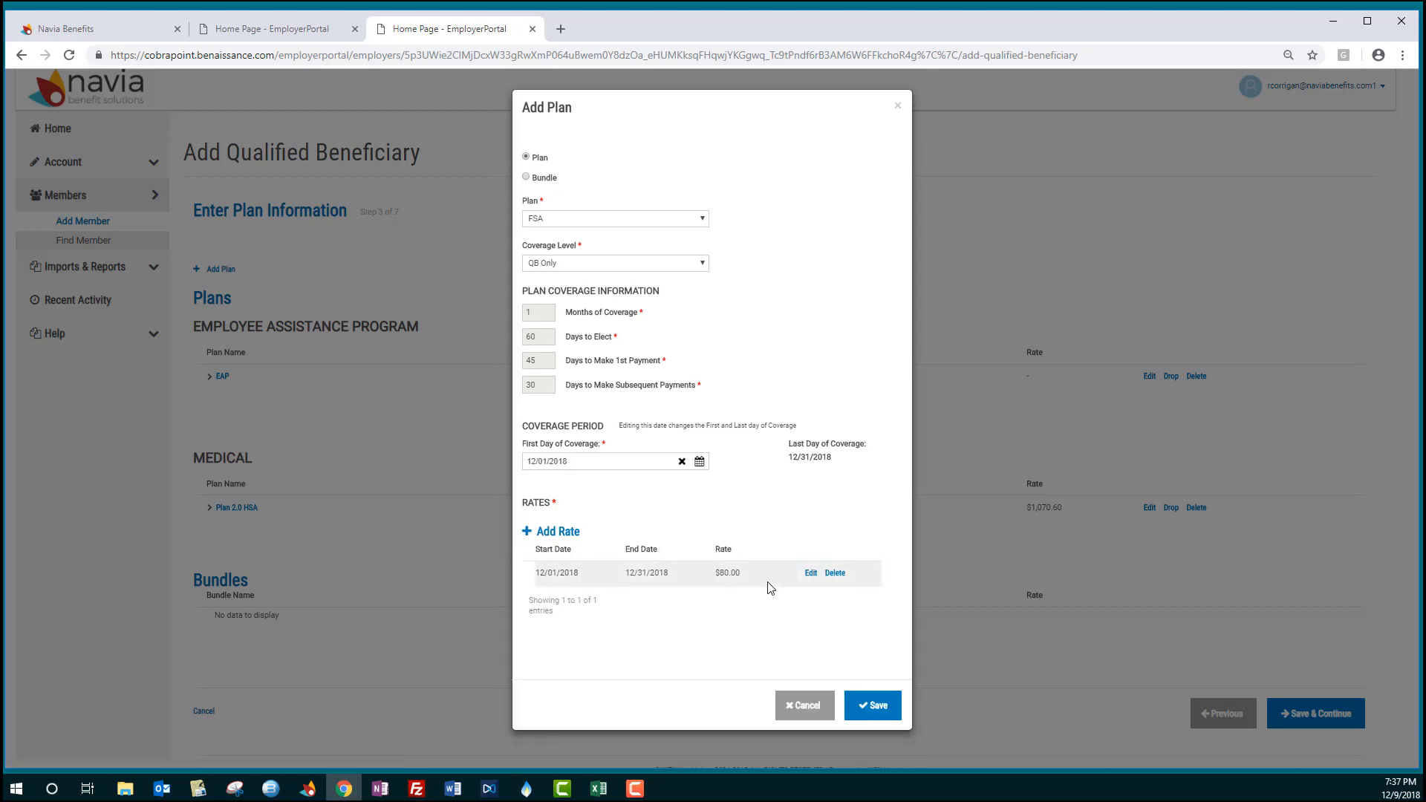
click(869, 709)
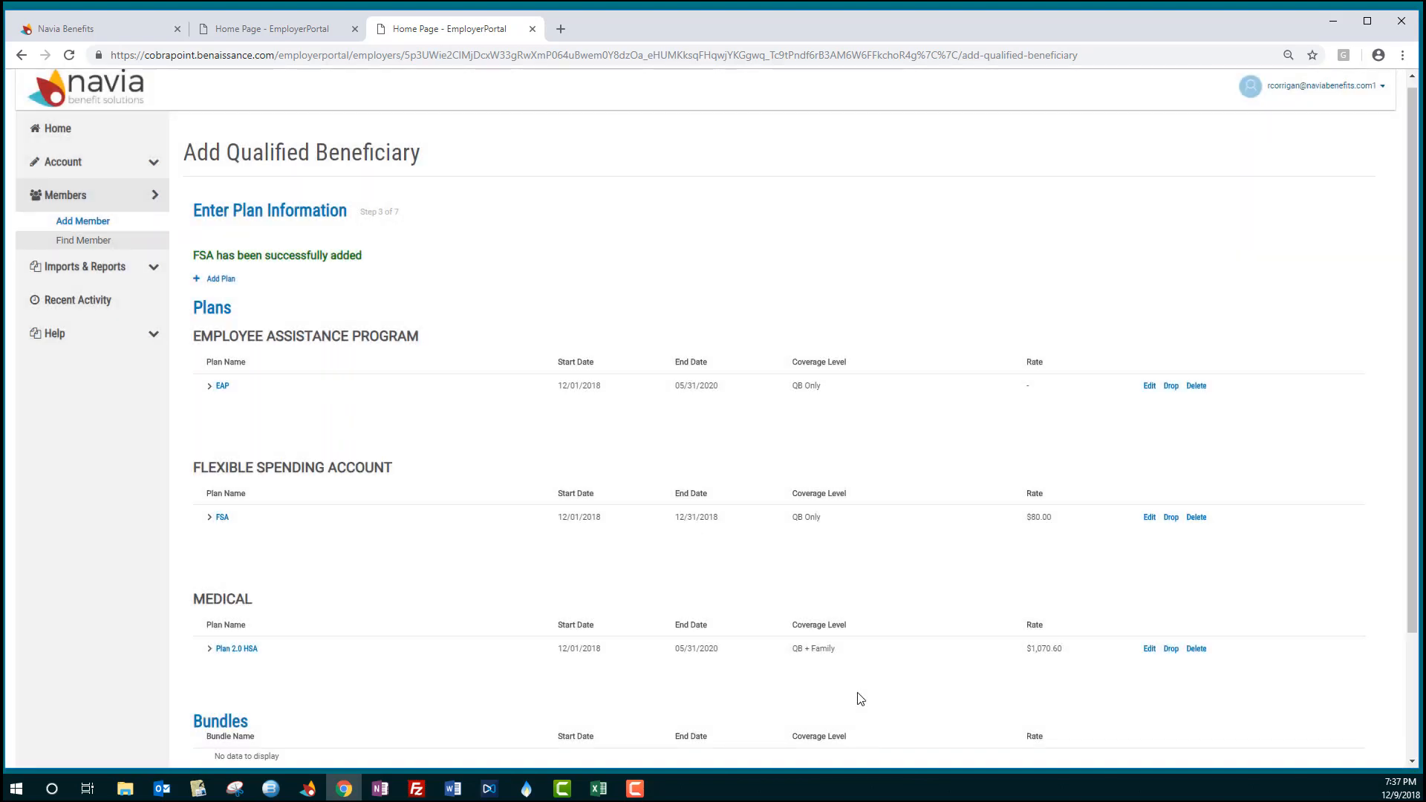
- Save the plan information and continue to the dependents step
scroll(574, 375, down, 1)
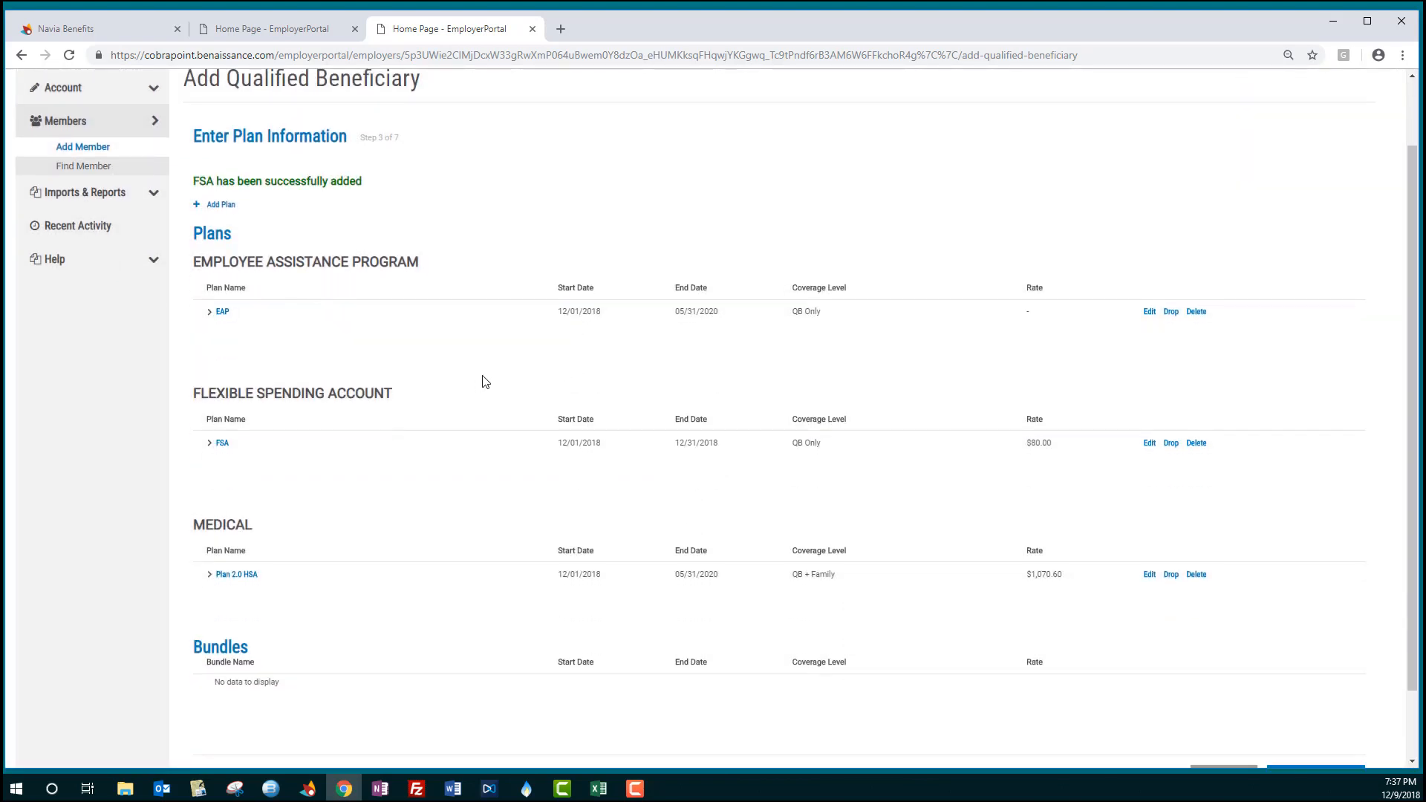
scroll(484, 374, down, 1)
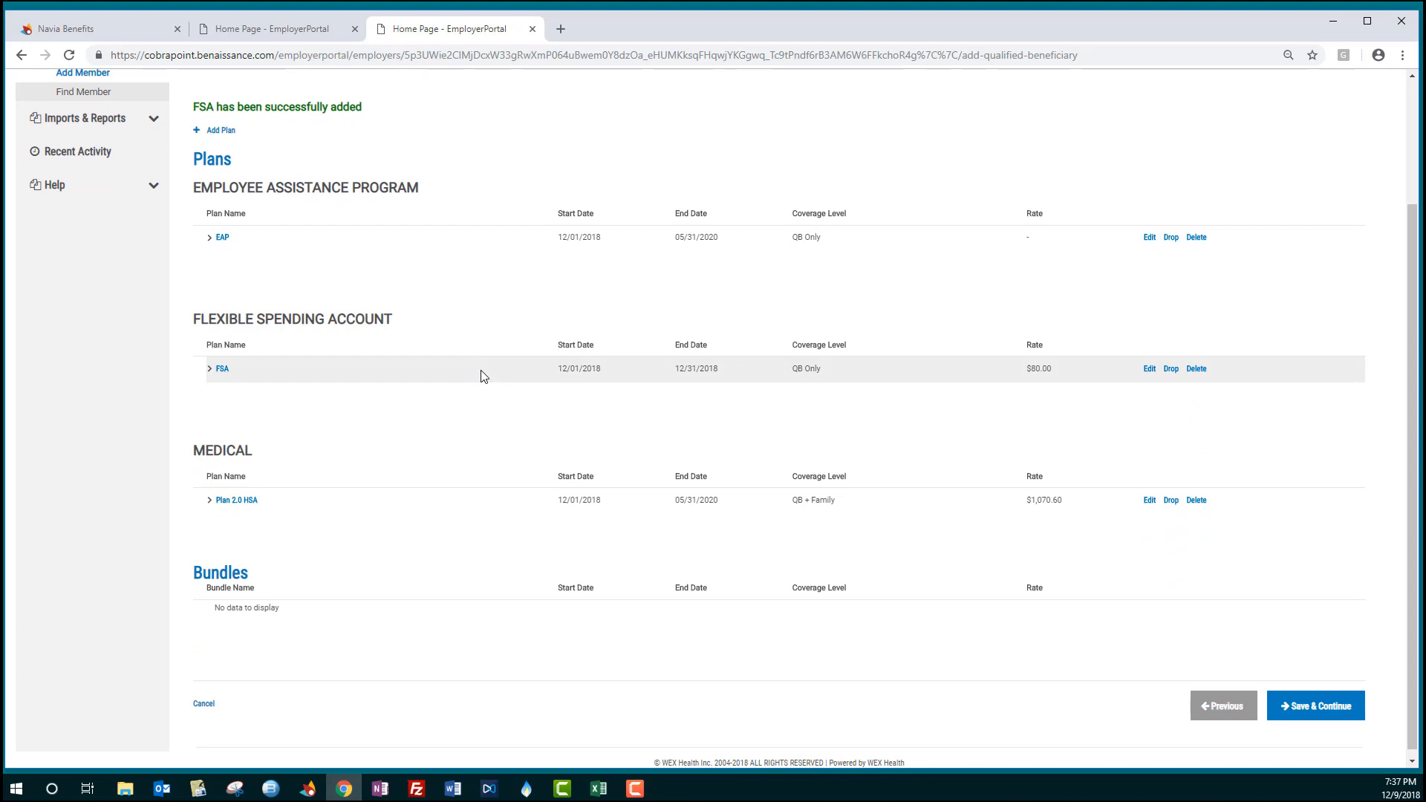
click(1329, 712)
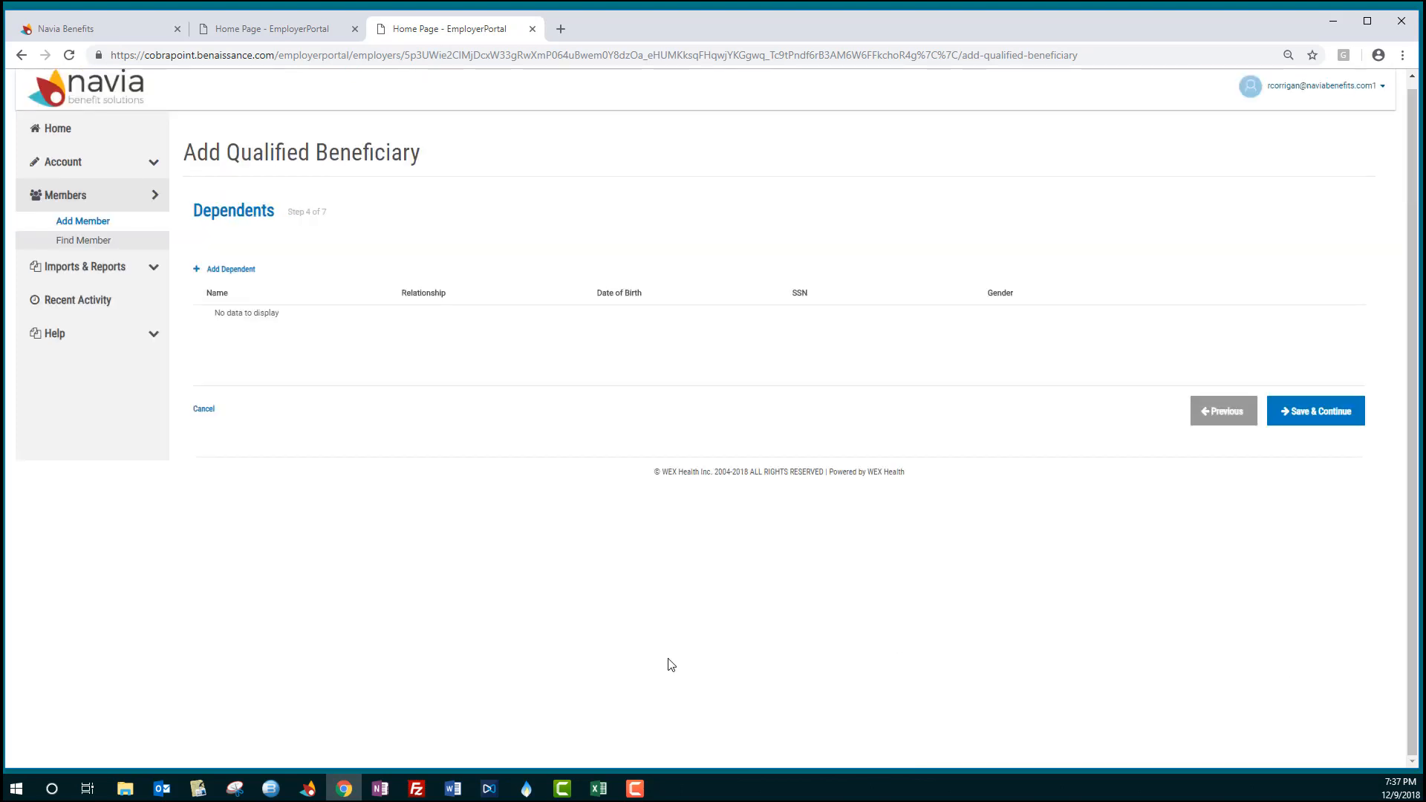
- Start a new Spouse dependent and enter the dependent's first name, last name and SSN
click(234, 271)
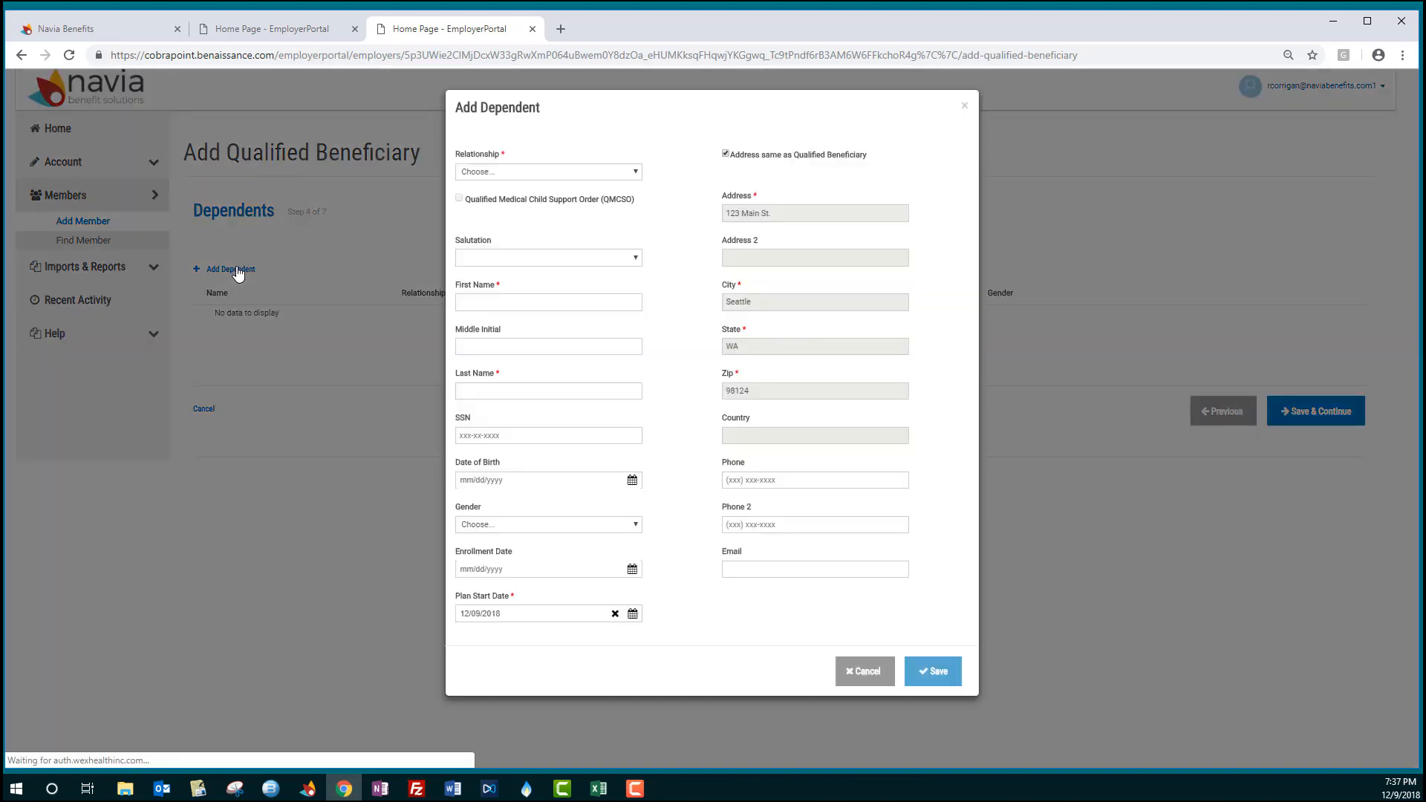
click(534, 172)
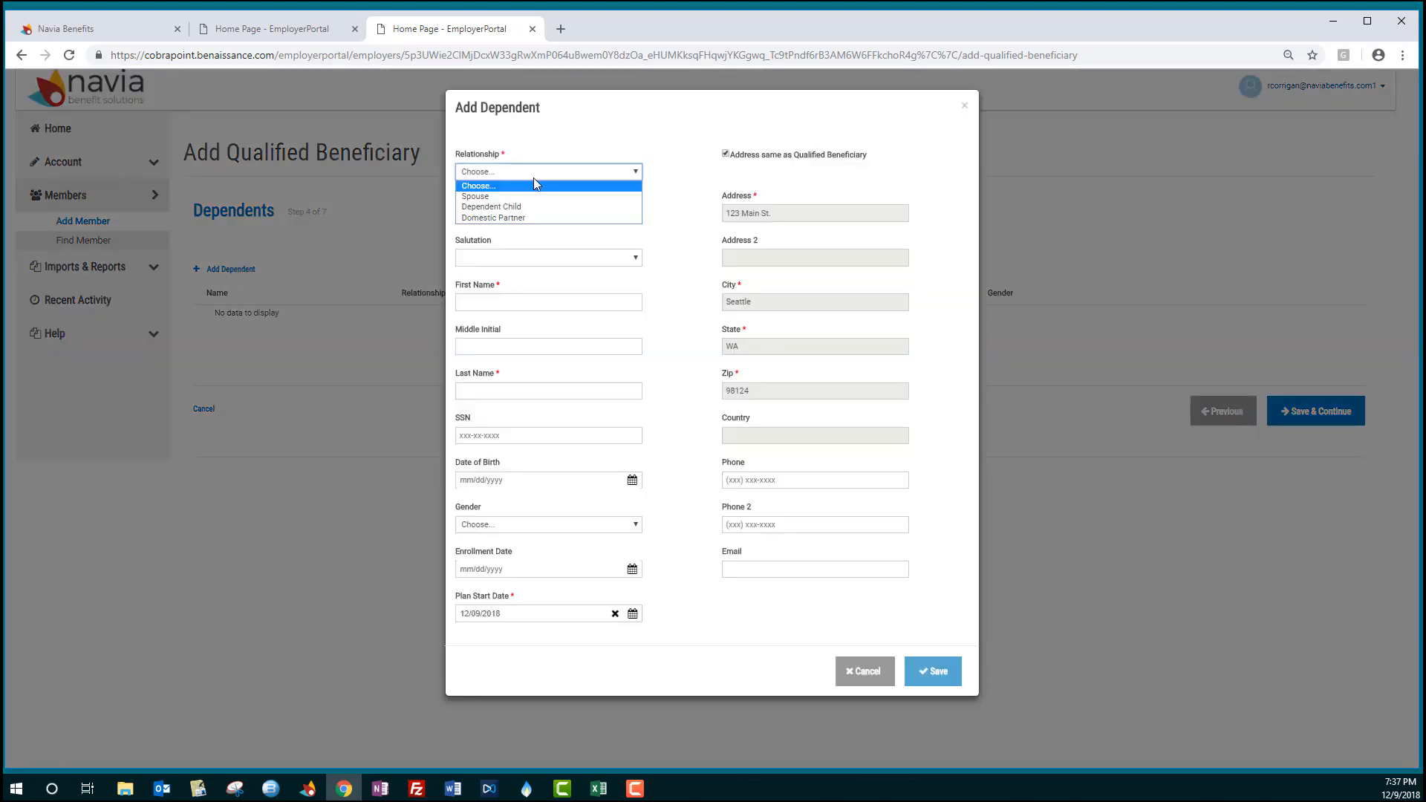
click(533, 197)
click(544, 298)
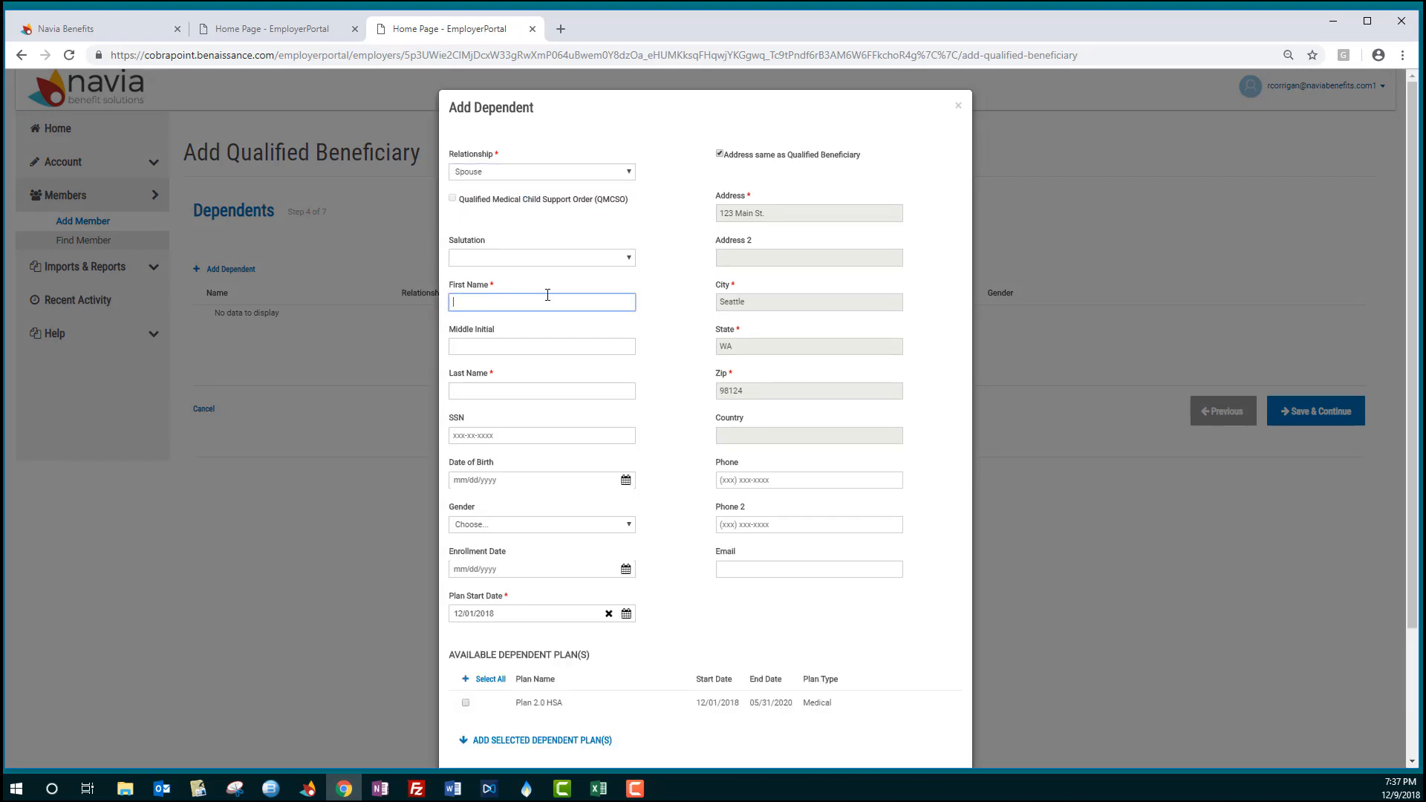
key(Tab)
key(Tab)
text(Brown)
key(Tab)
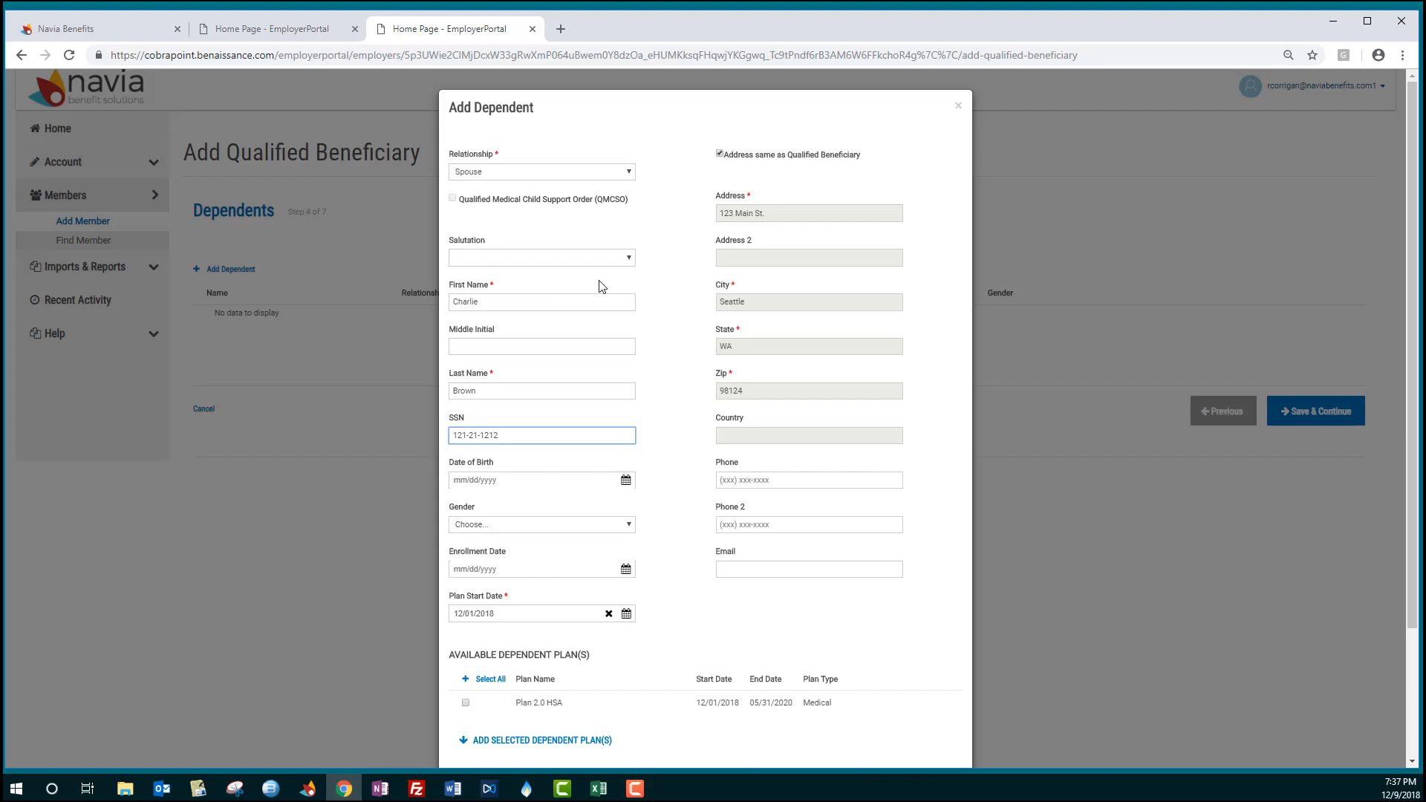
- Set the dependent's gender to Male and pick the dependent's date of birth
click(613, 527)
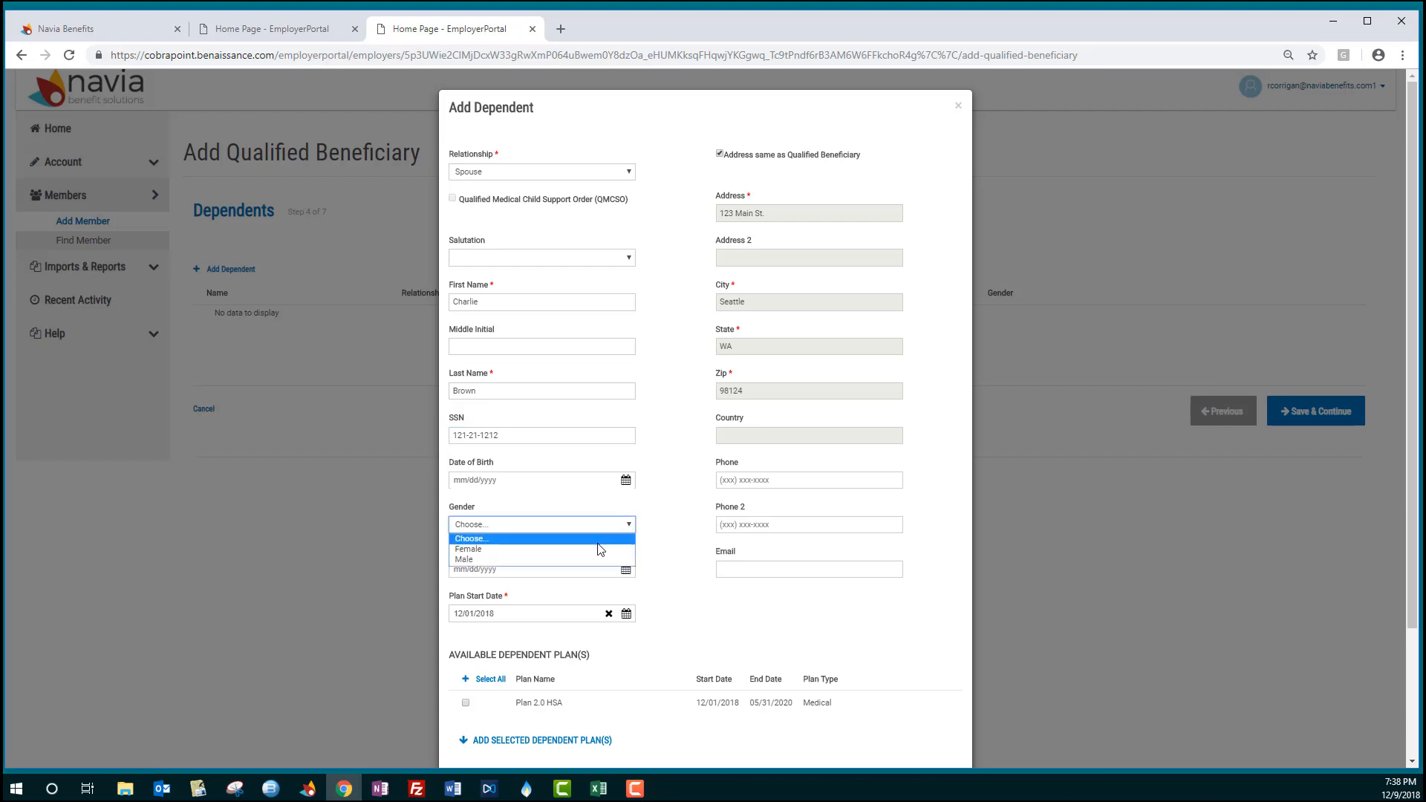
click(594, 557)
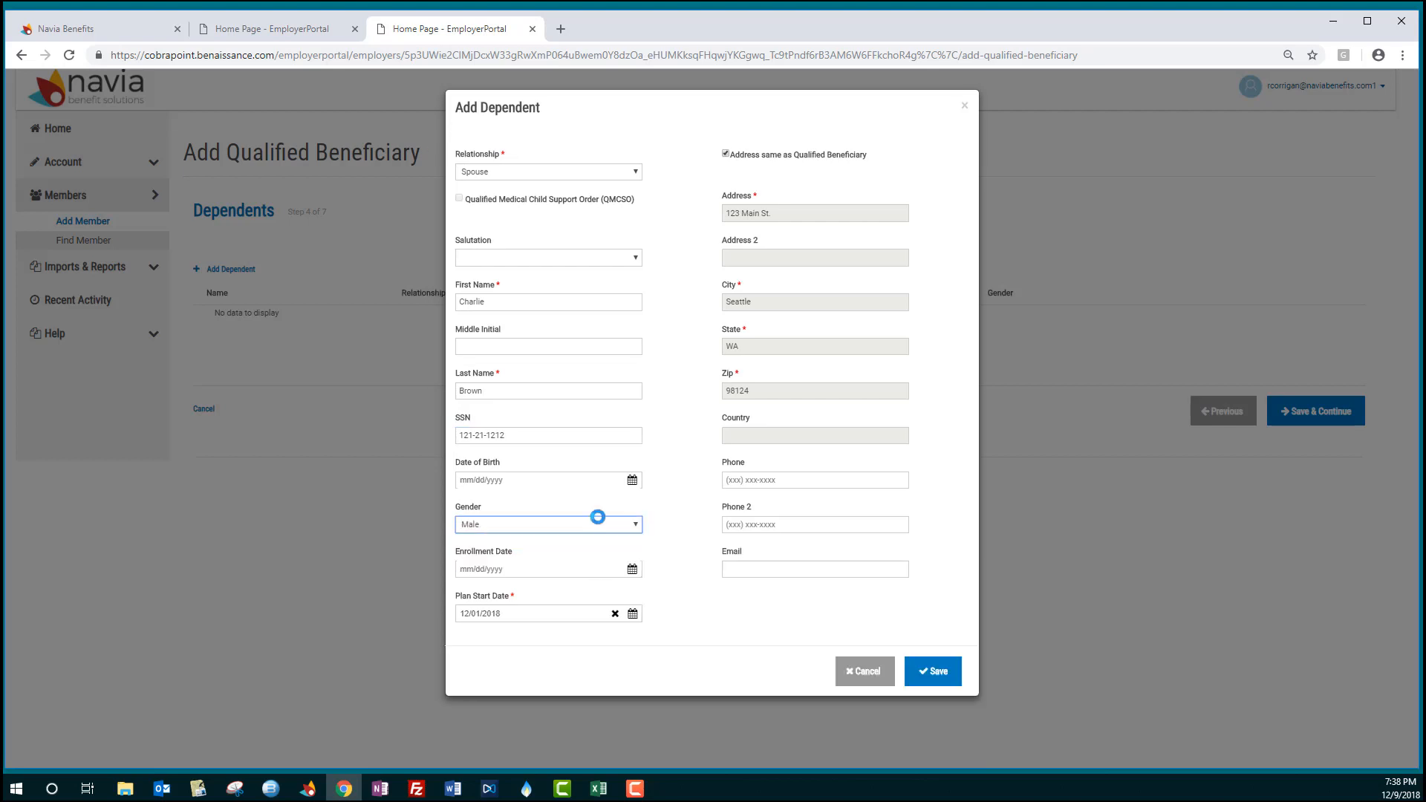
click(625, 480)
click(571, 506)
click(571, 507)
click(571, 507)
click(571, 507)
click(571, 506)
click(571, 506)
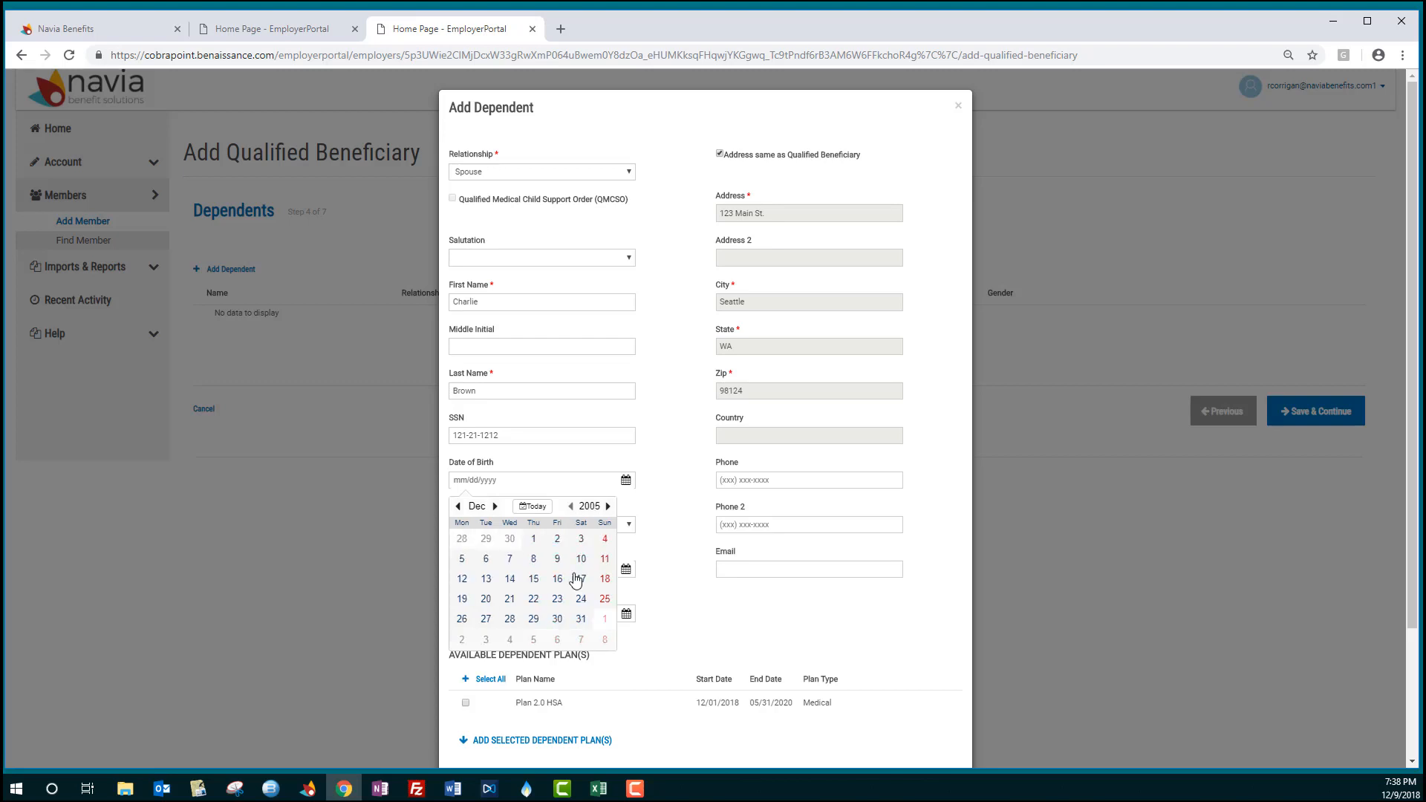
click(533, 579)
- Add the Plan 2.0 HSA plan to the dependent and save the dependent
scroll(696, 557, down, 3)
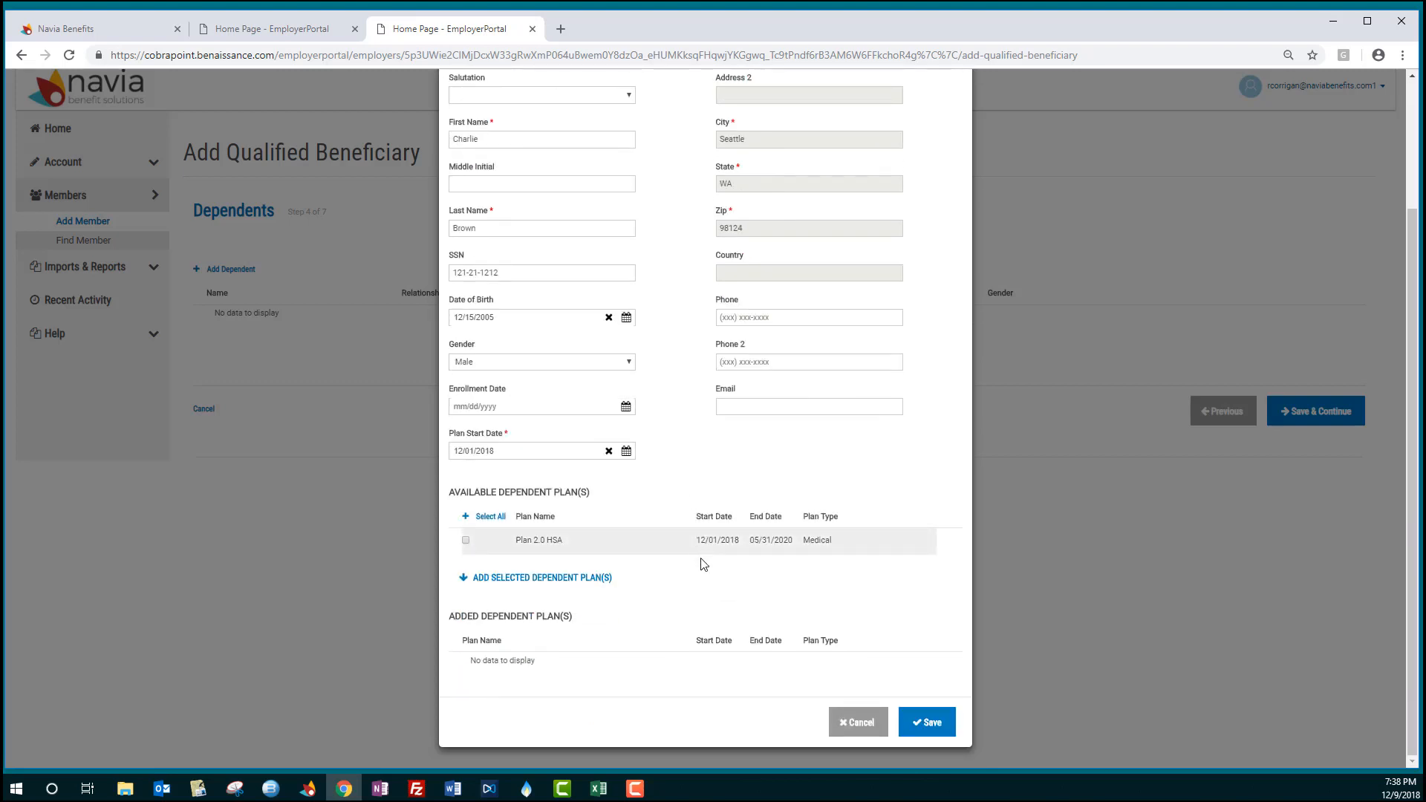
click(466, 541)
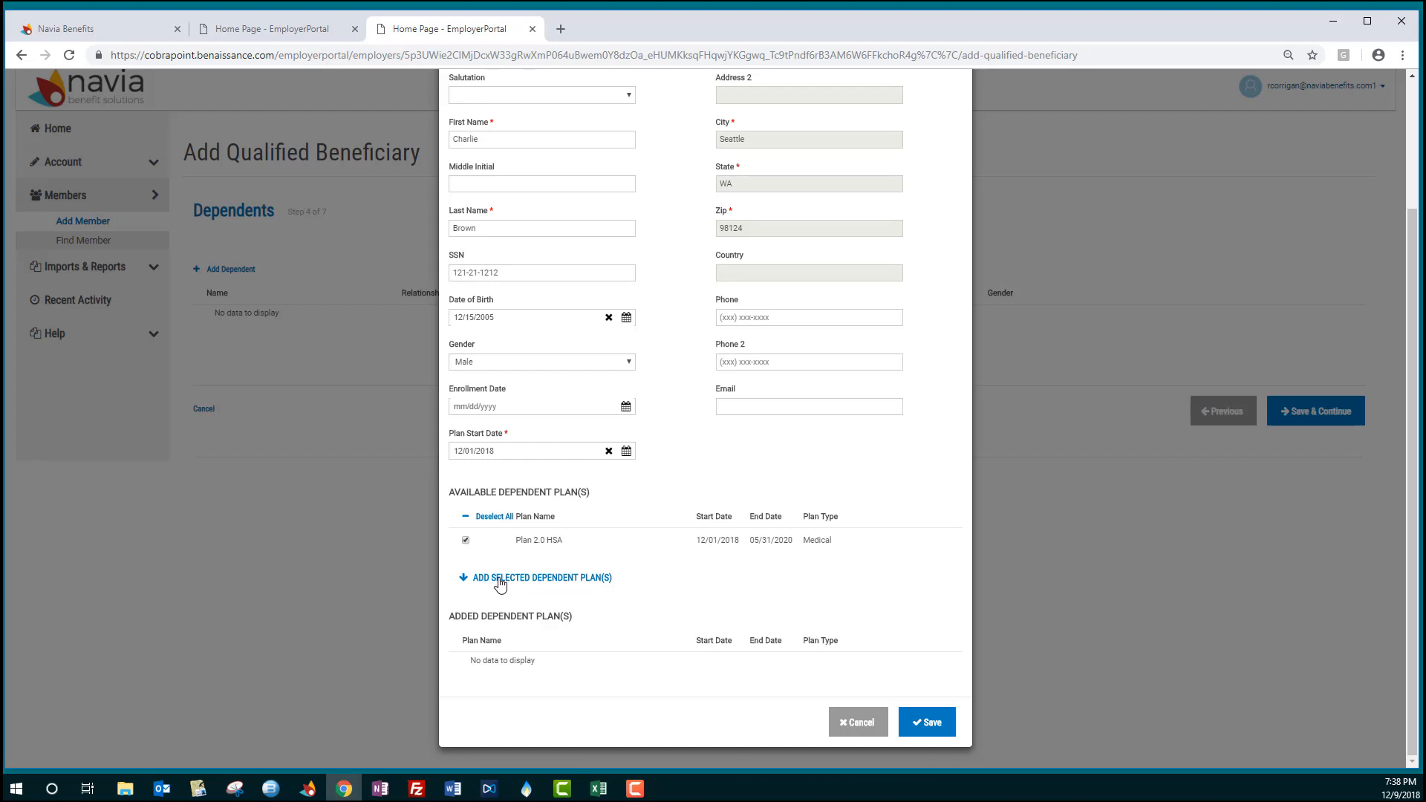
click(593, 585)
scroll(592, 587, up, 2)
scroll(586, 562, down, 2)
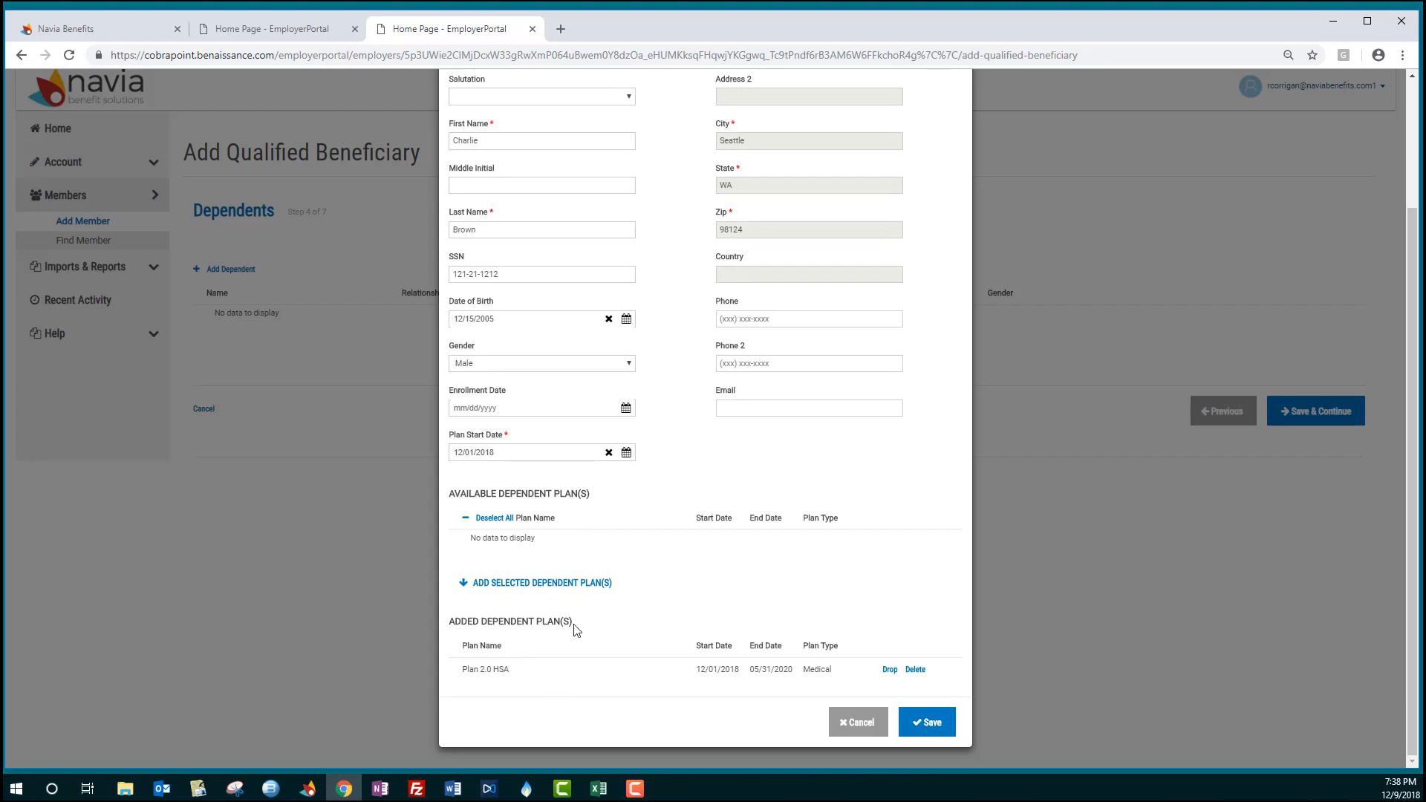
click(939, 716)
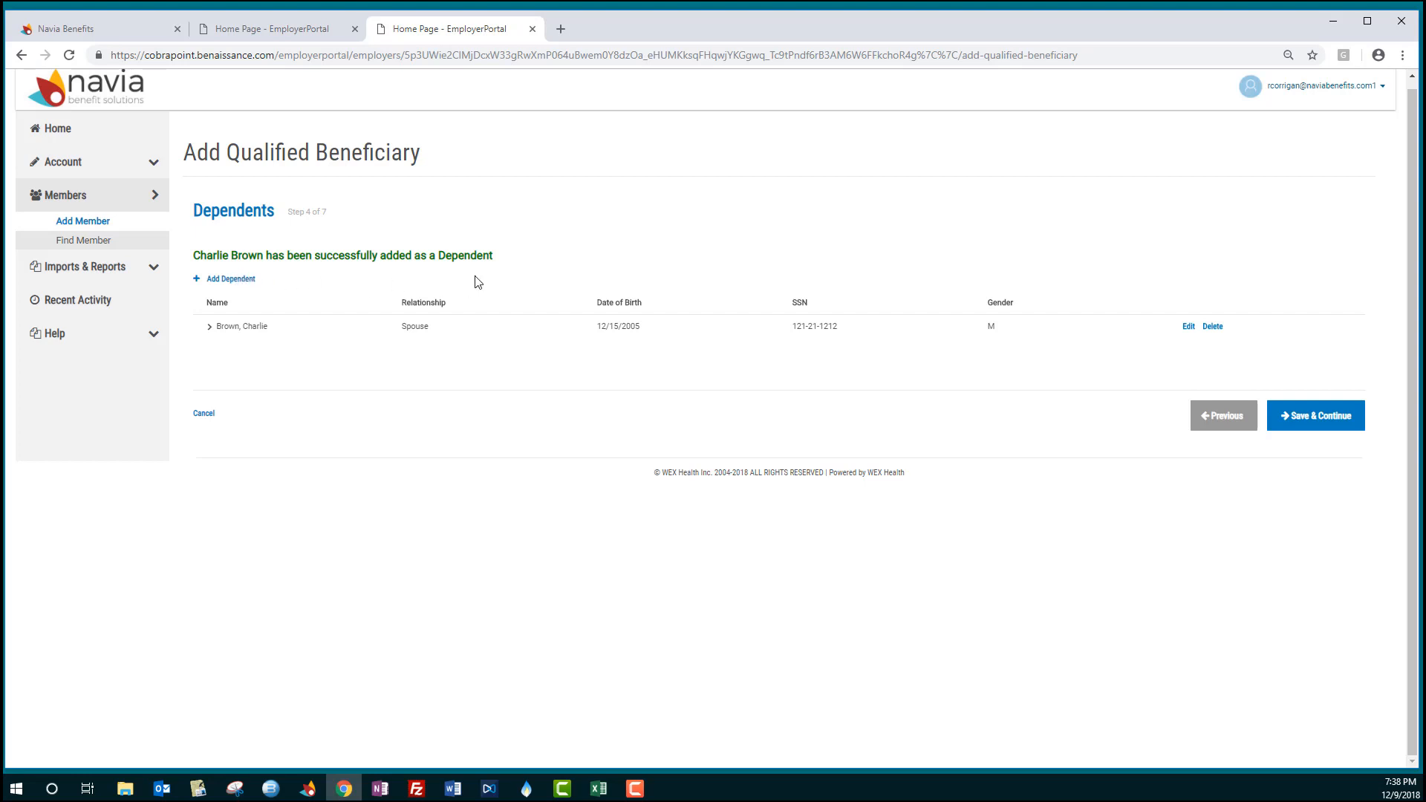
- Continue to subsidies and add a 100% Medical employer subsidy schedule from 12/01/2018 to 12/31/2018
click(1300, 422)
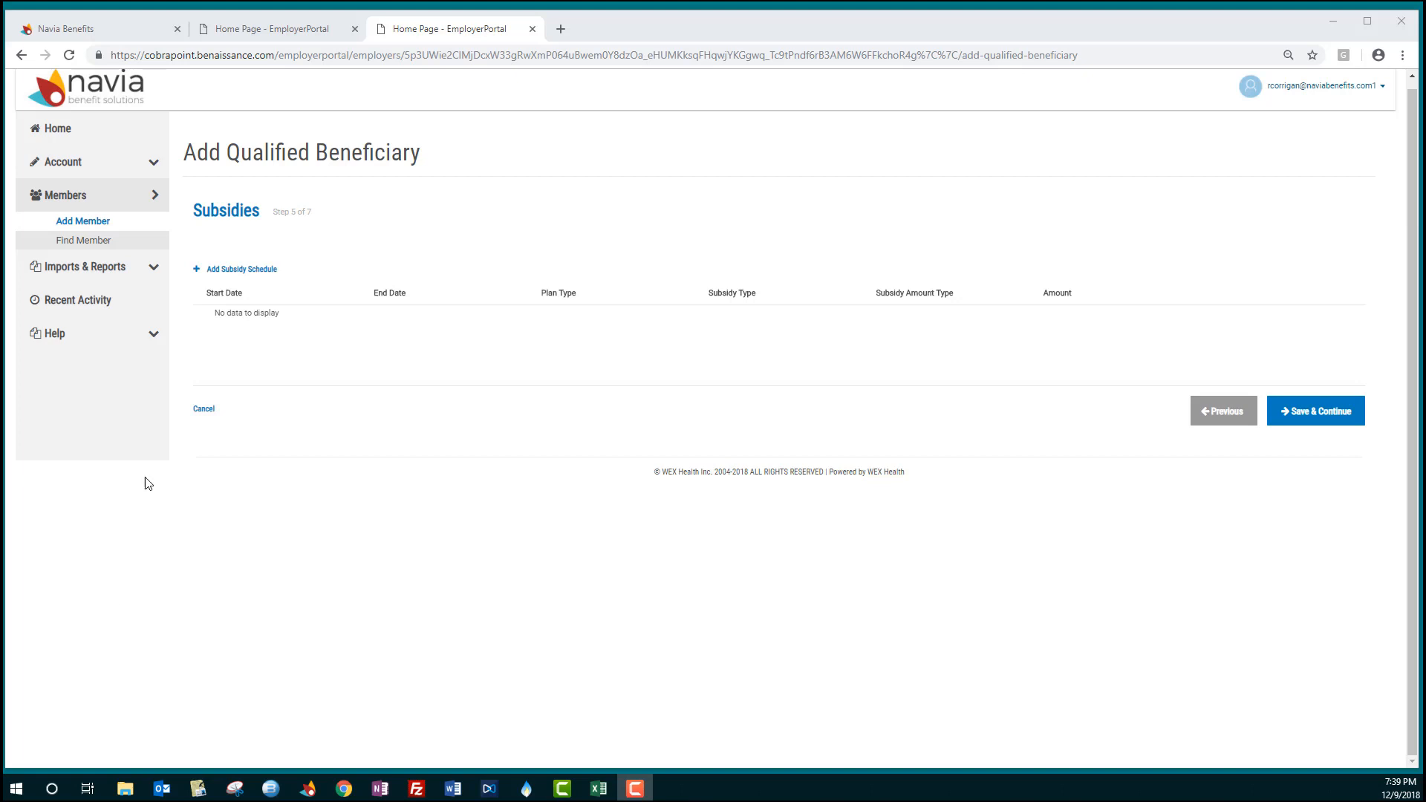
click(265, 272)
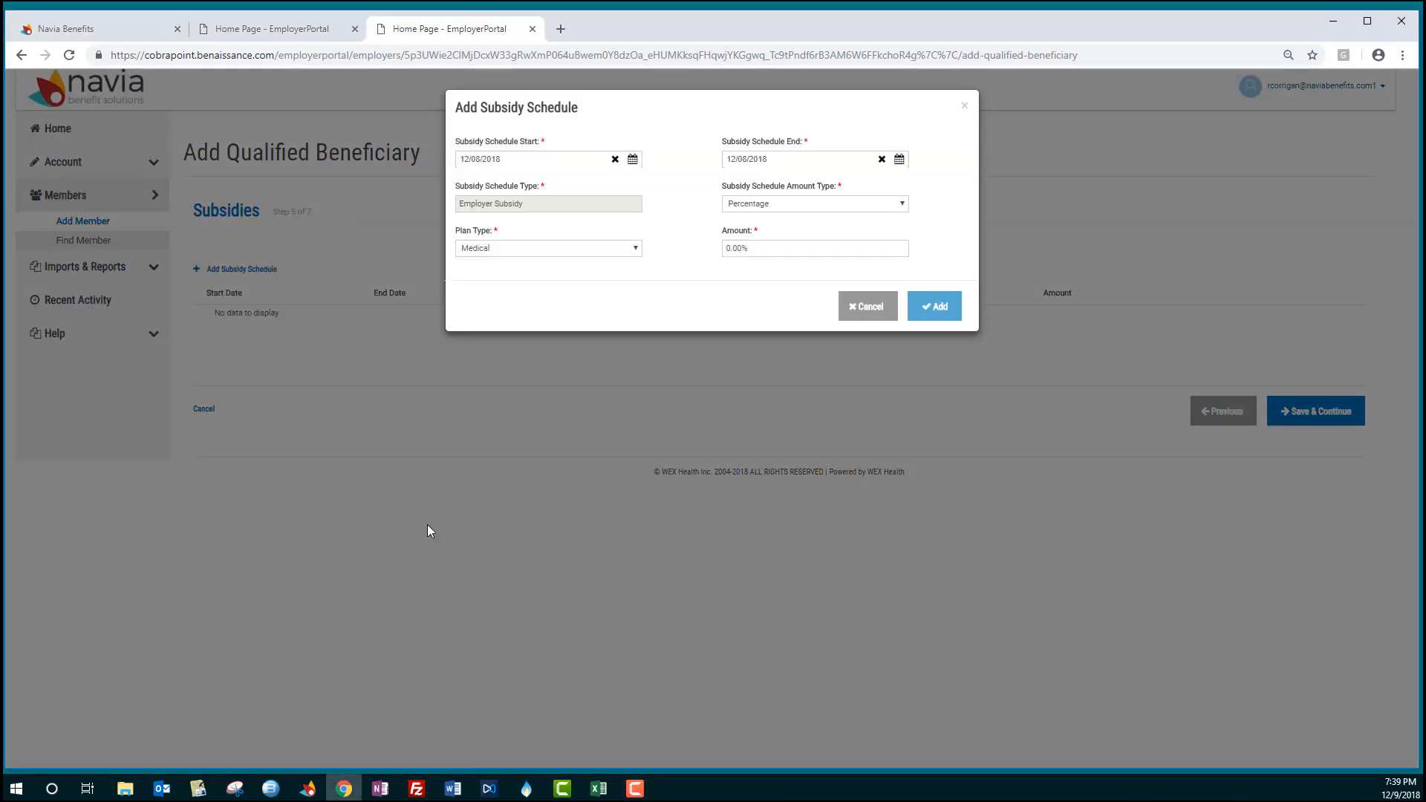
click(632, 159)
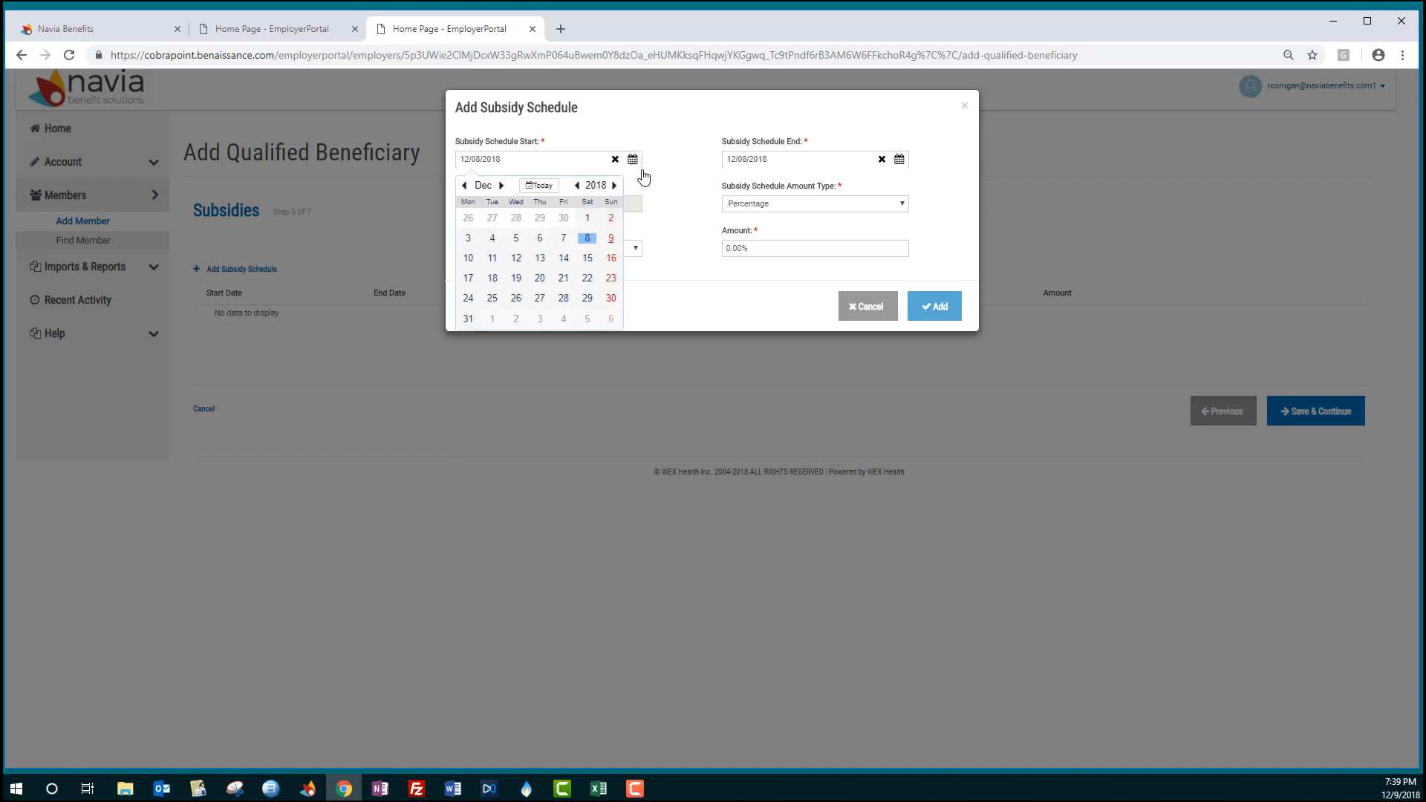
click(586, 220)
click(900, 161)
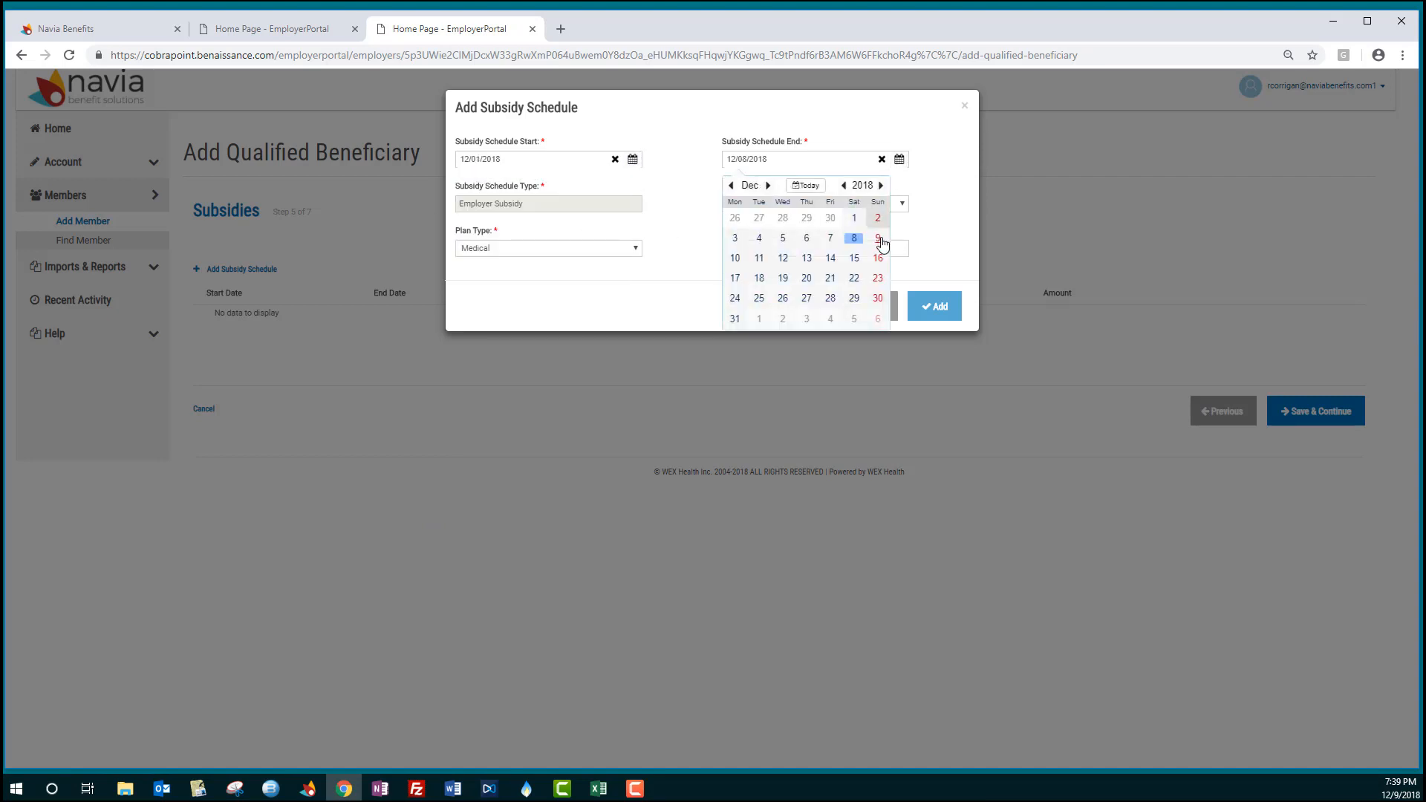
click(743, 318)
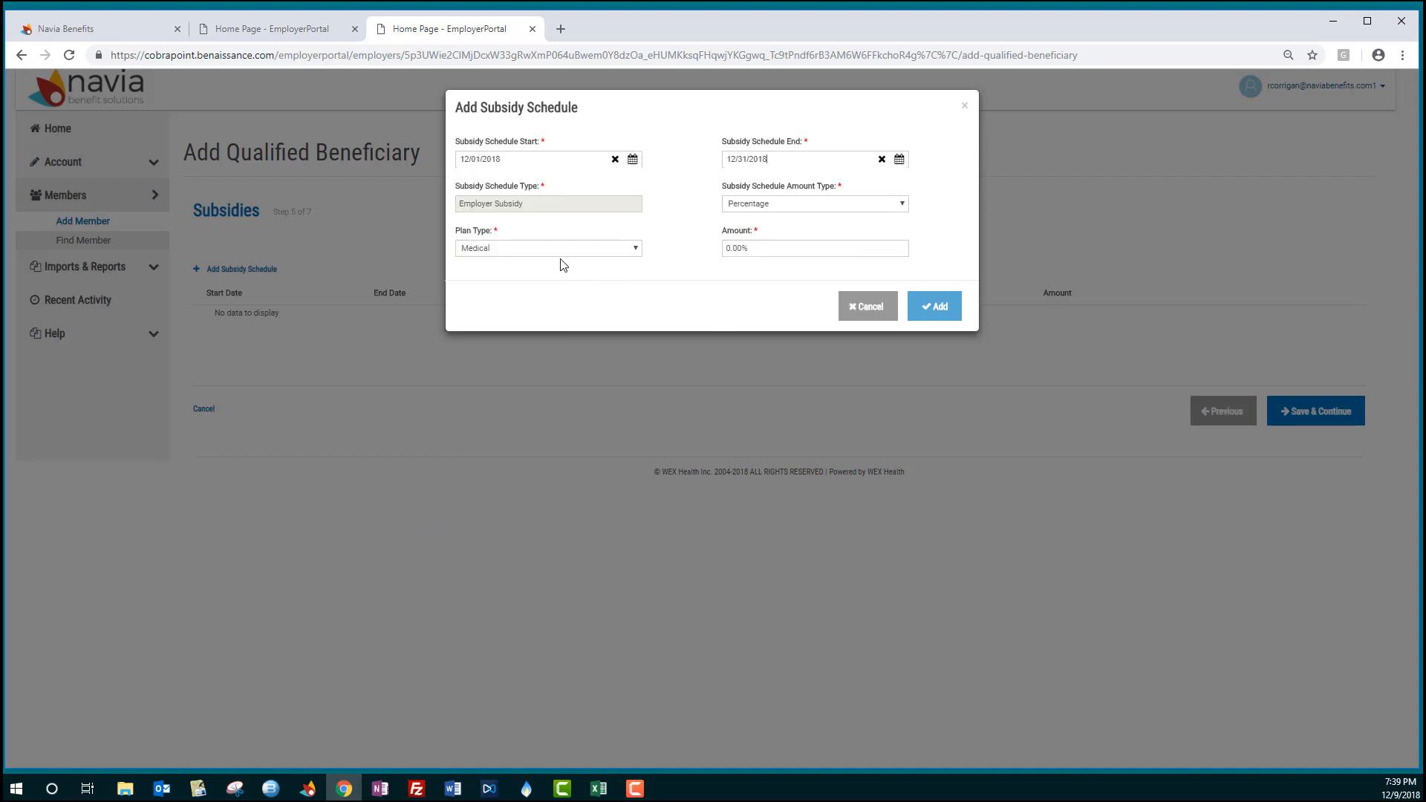
click(776, 248)
text(100)
click(938, 306)
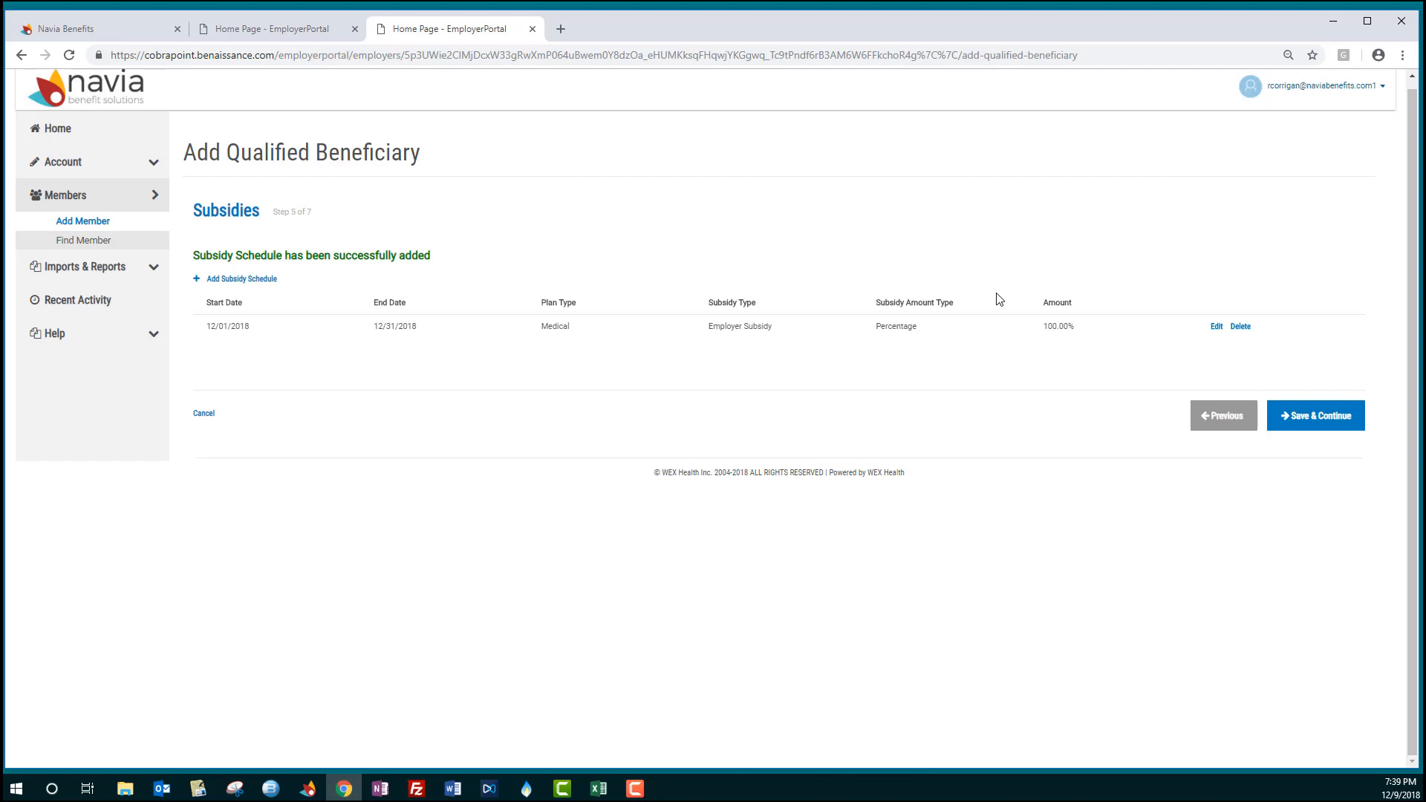
- Include the California Specific Rights Letter Insert and finish adding the qualified beneficiary
click(1307, 416)
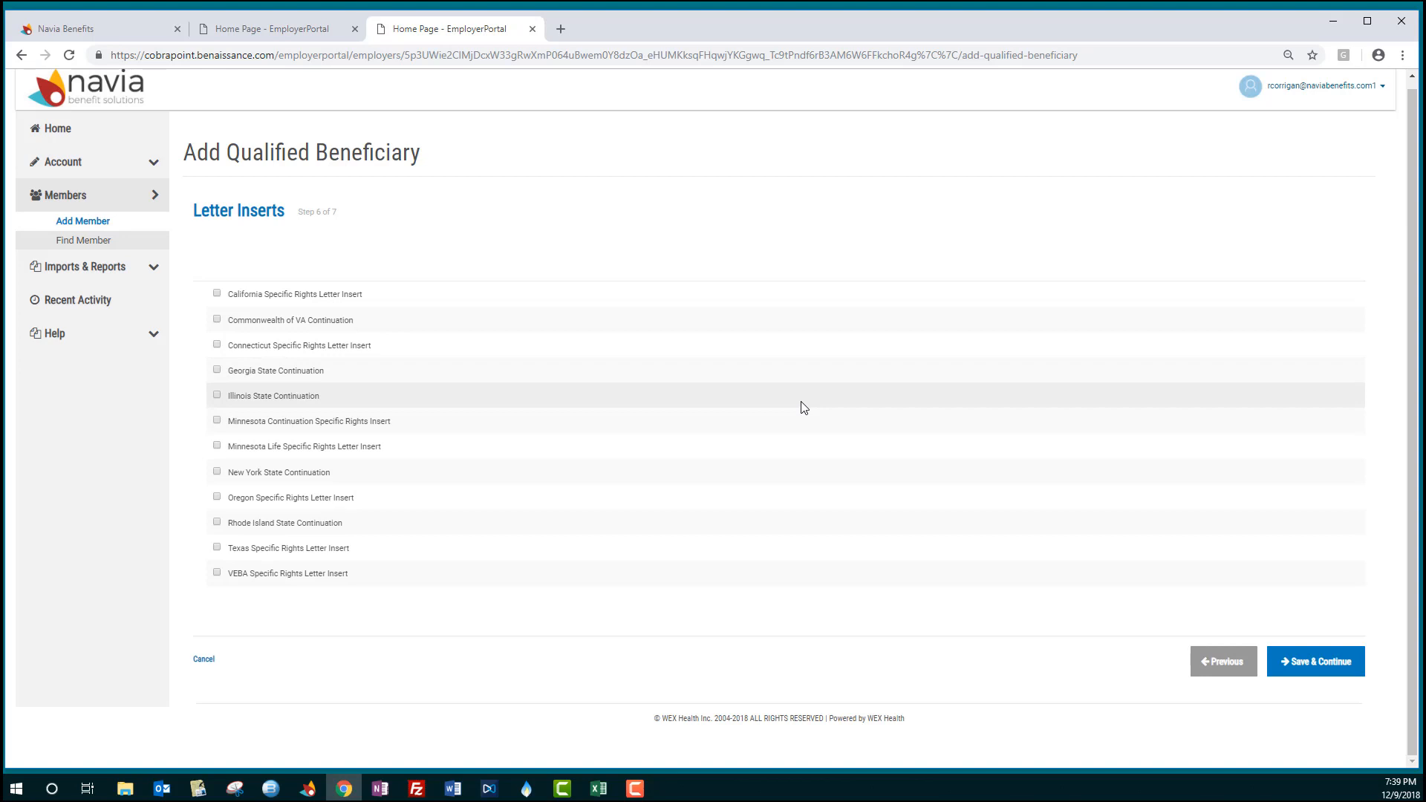
click(216, 294)
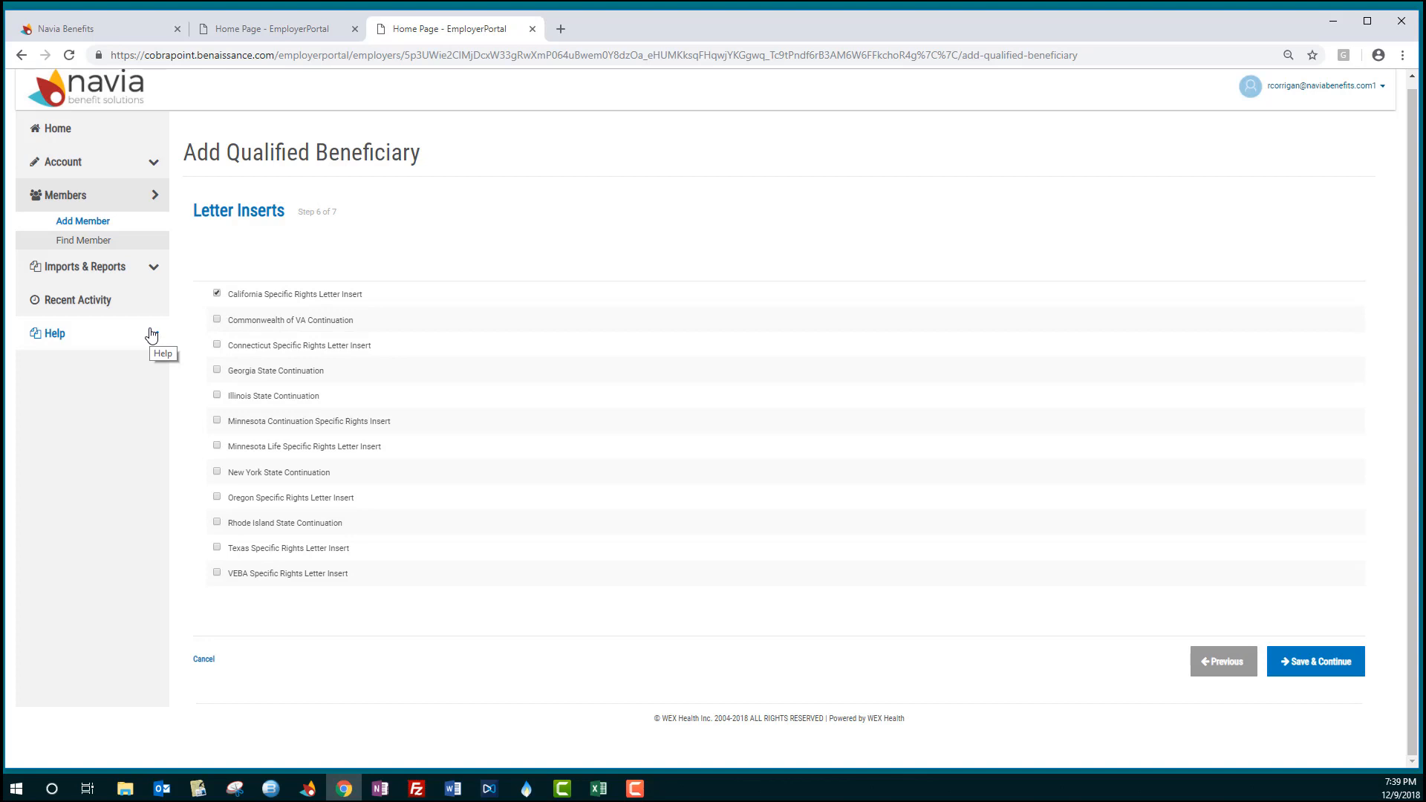
click(1324, 667)
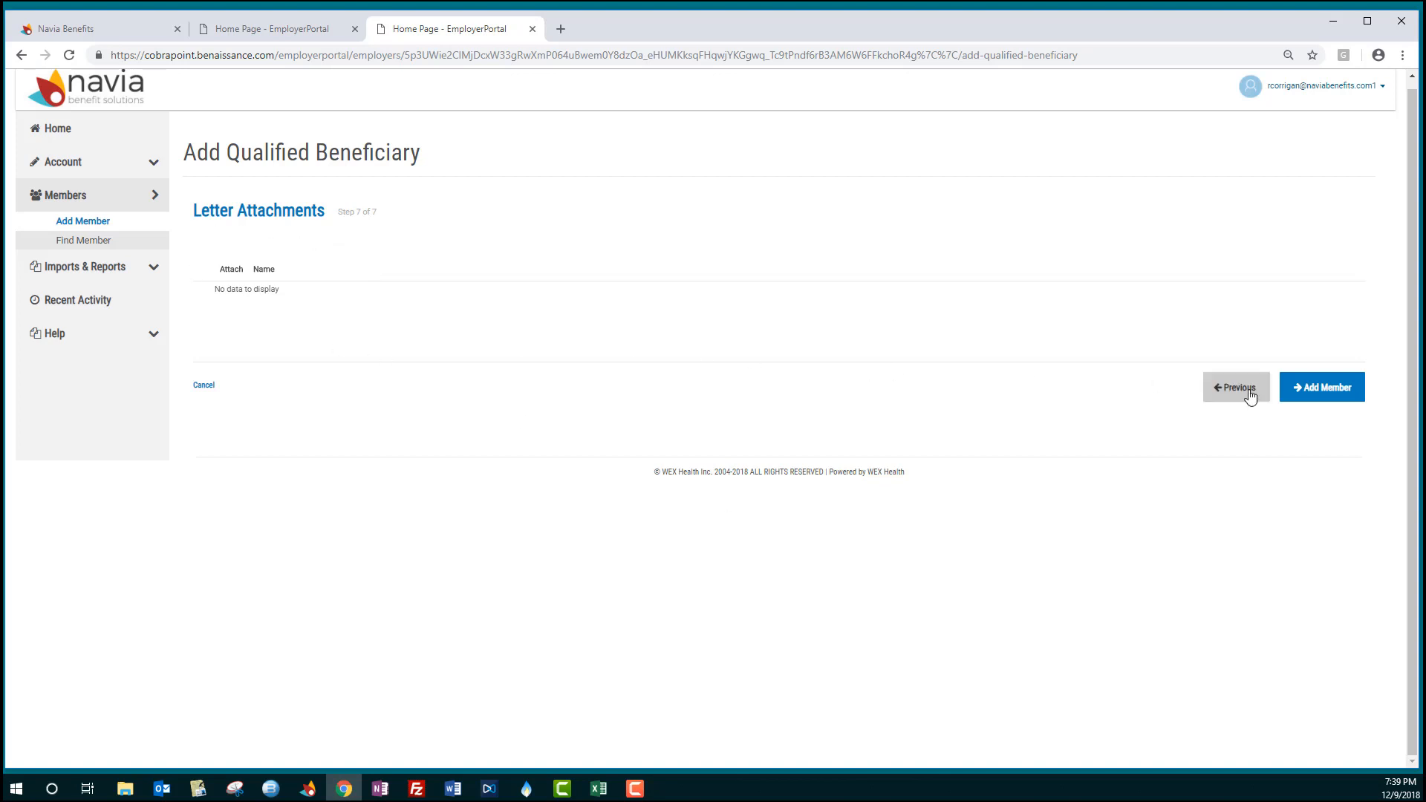
click(1308, 392)
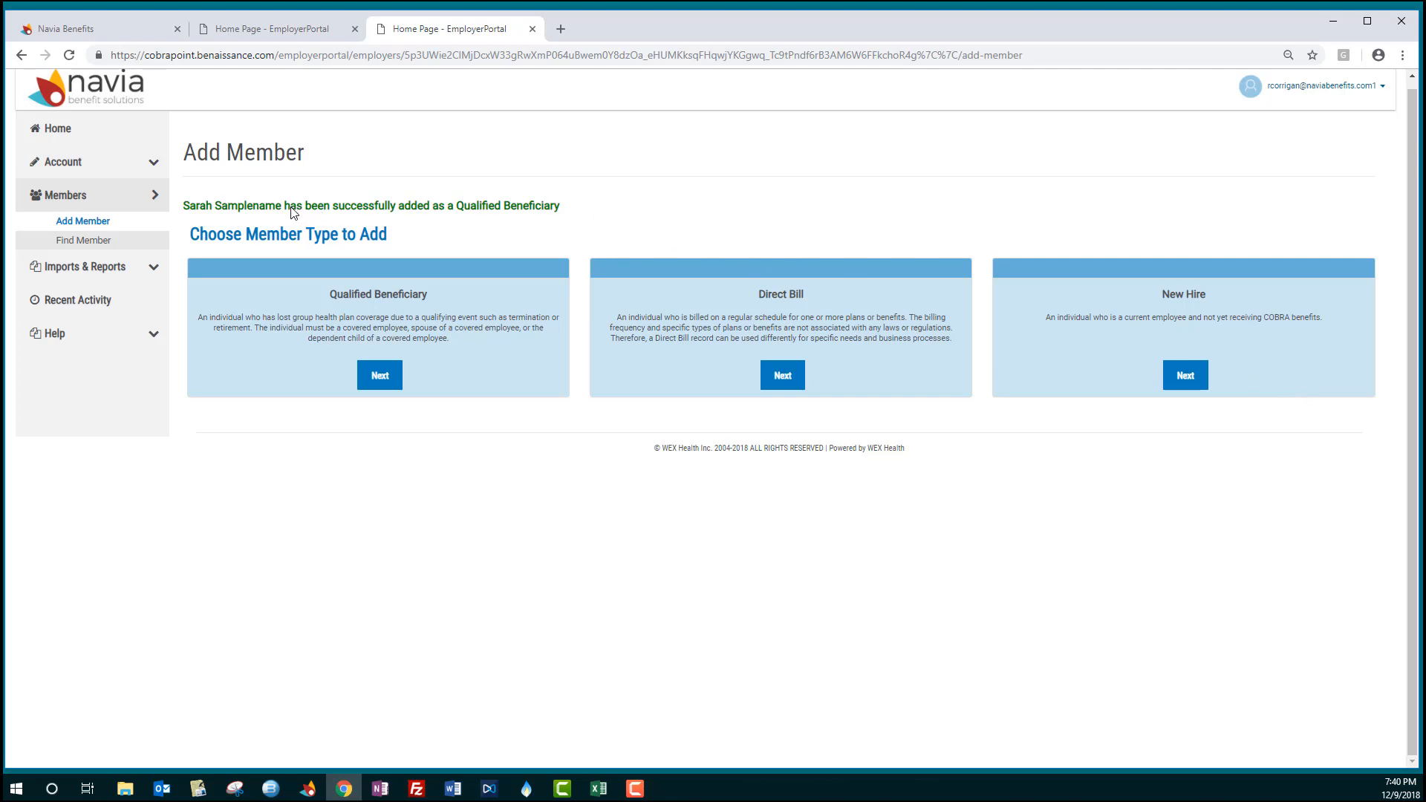
drag(185, 210, 577, 216)
click(590, 221)
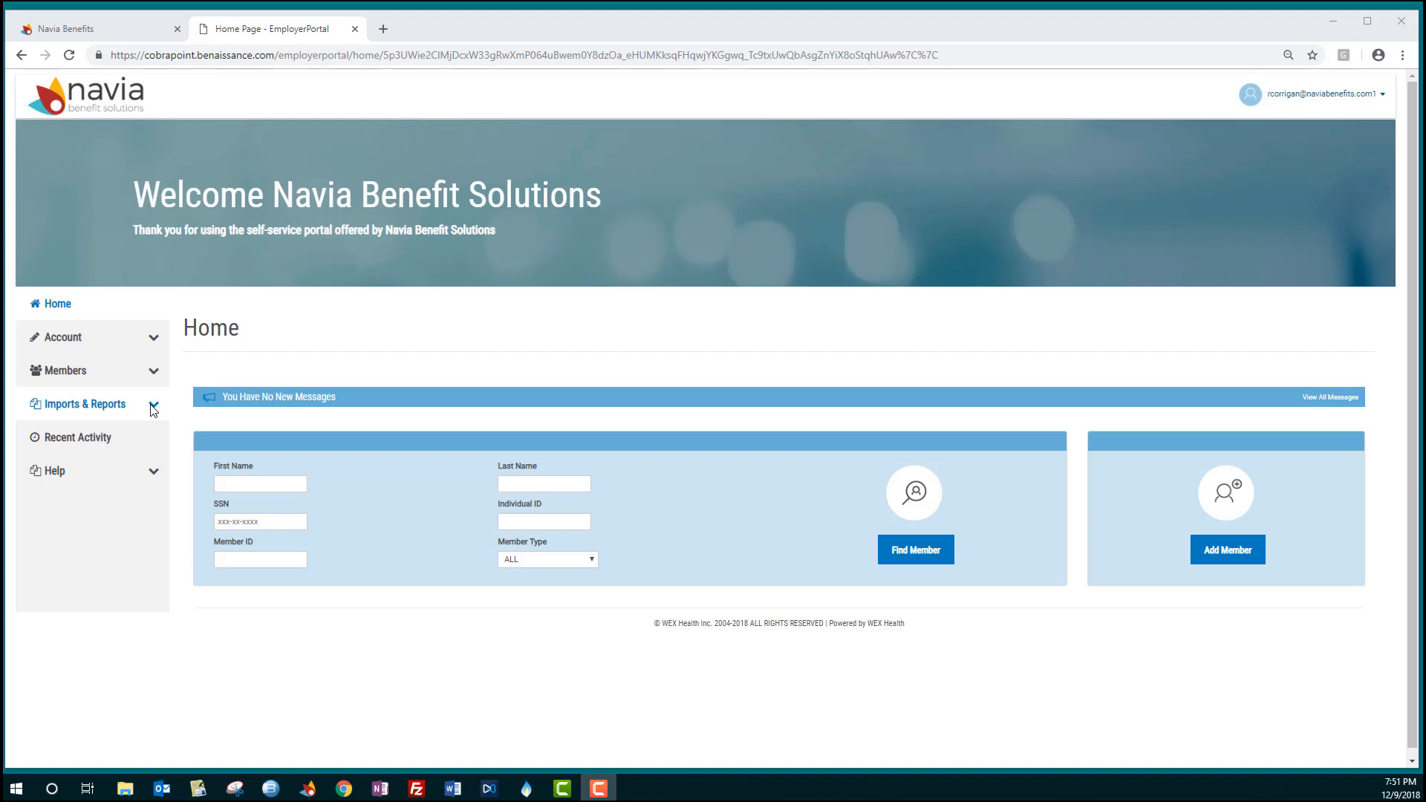
- Open the Accounting Reports page and choose the Remittance report type
click(153, 406)
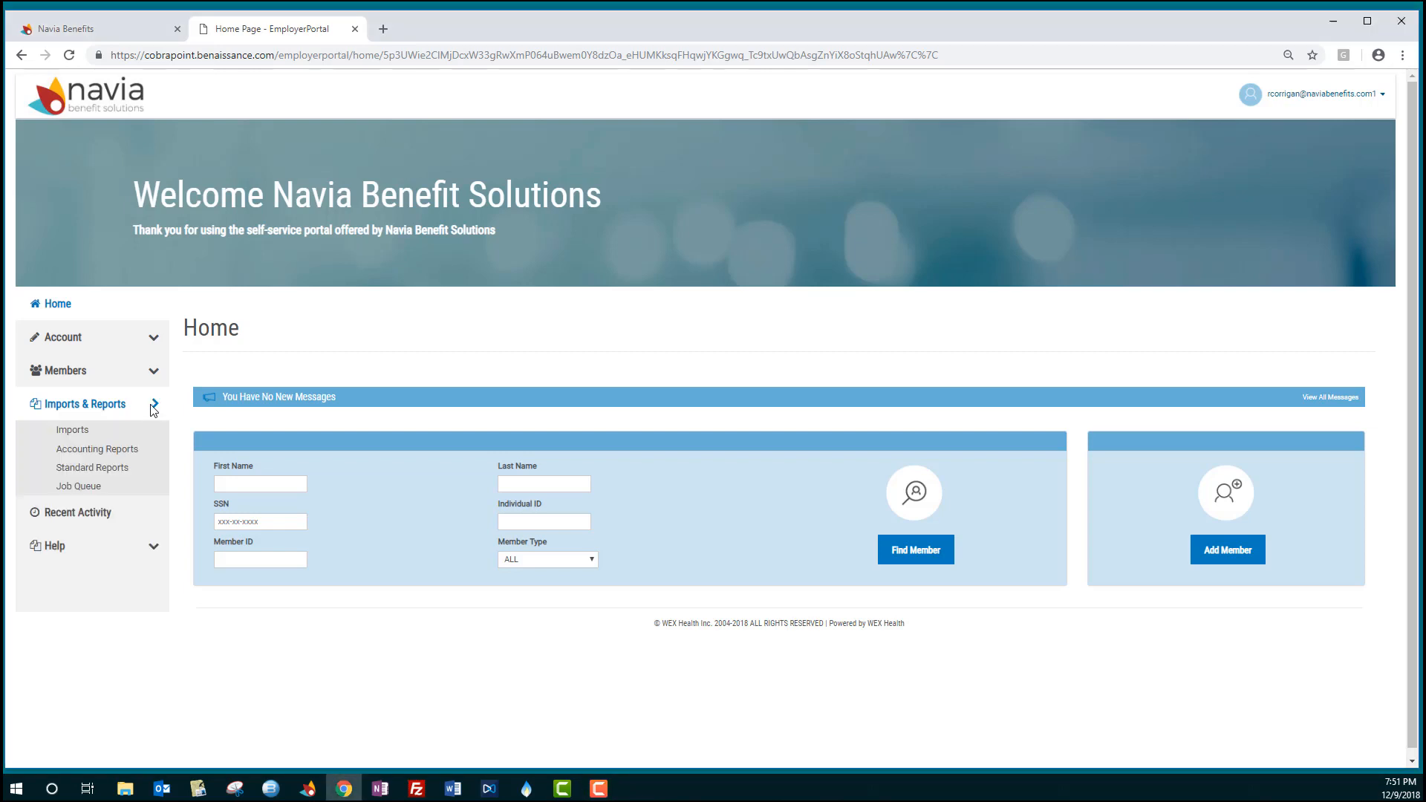
click(138, 450)
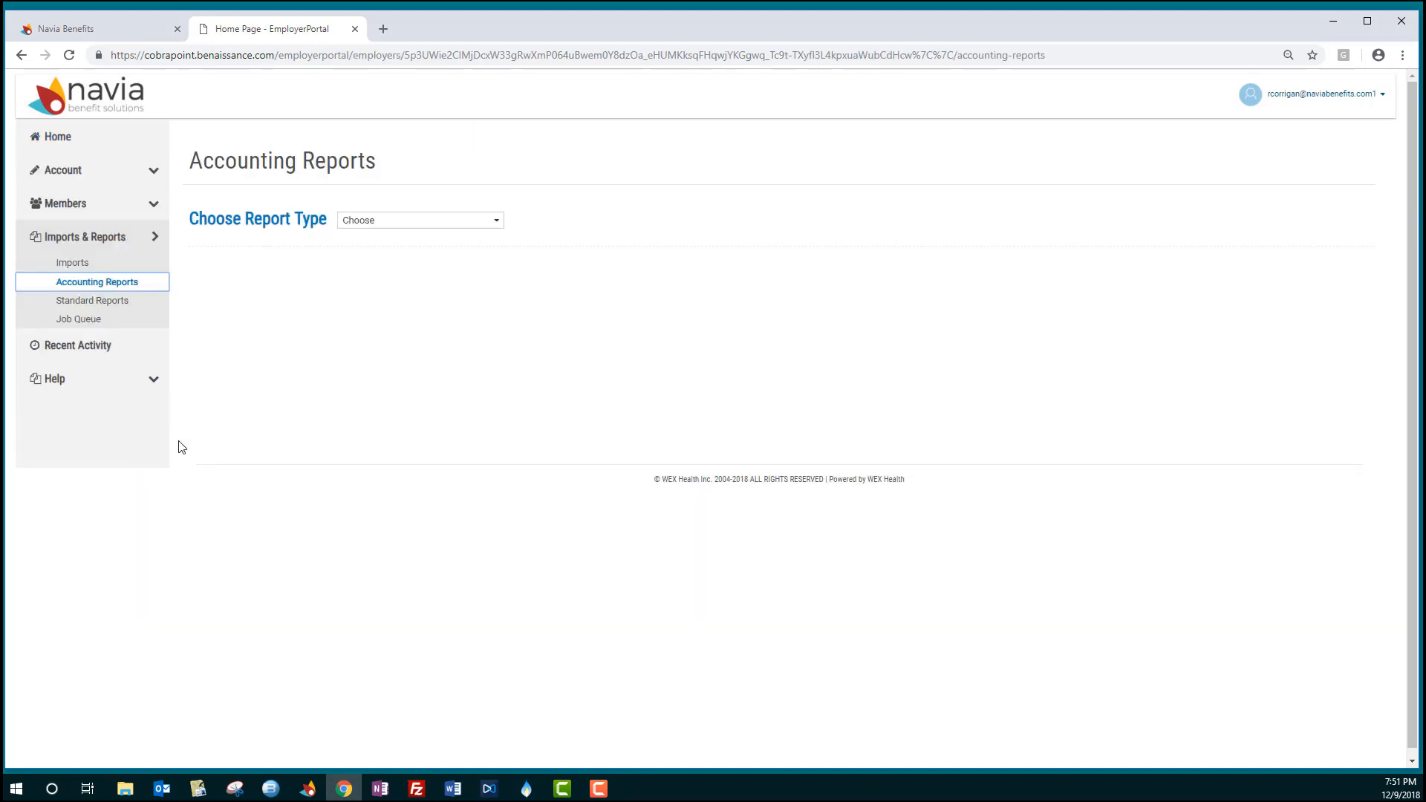
click(398, 222)
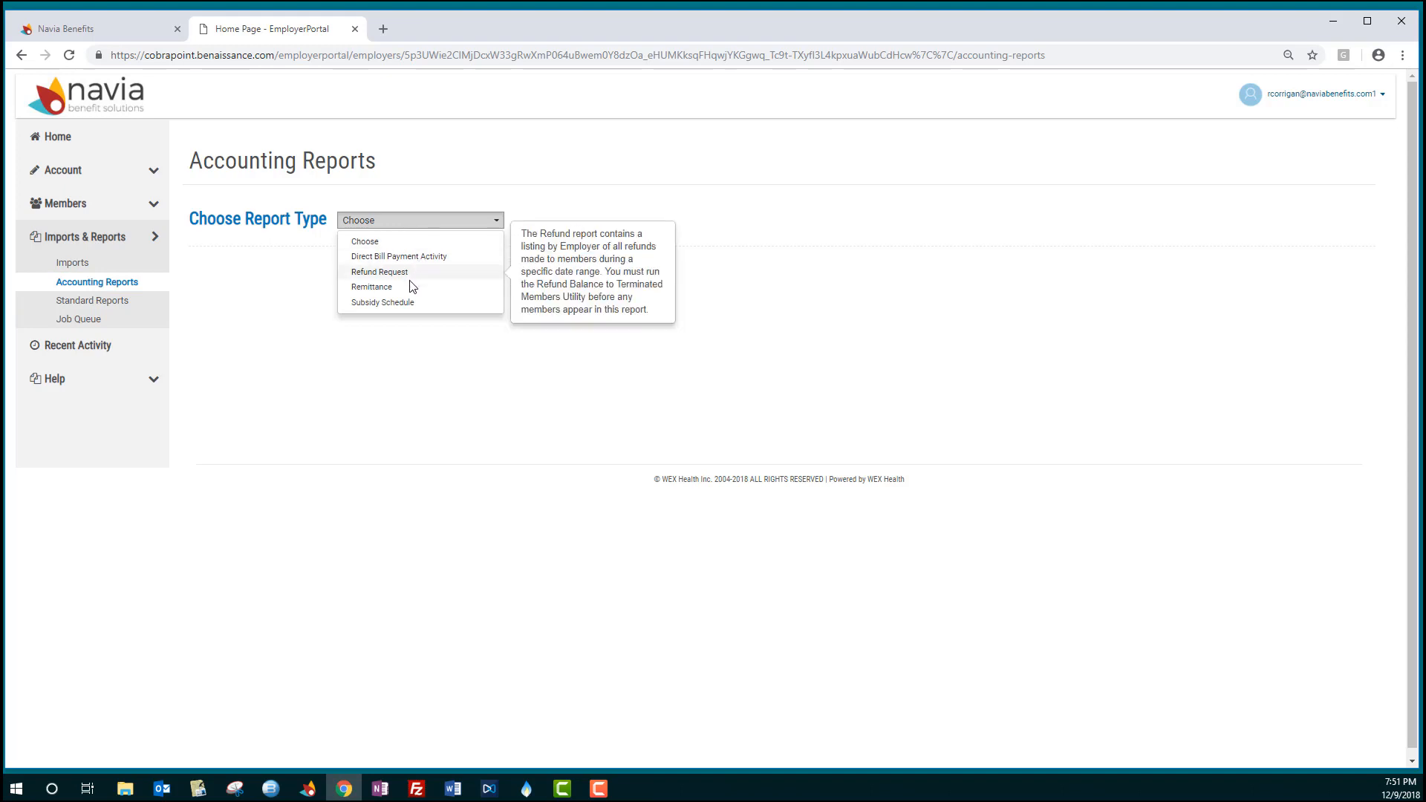
click(371, 287)
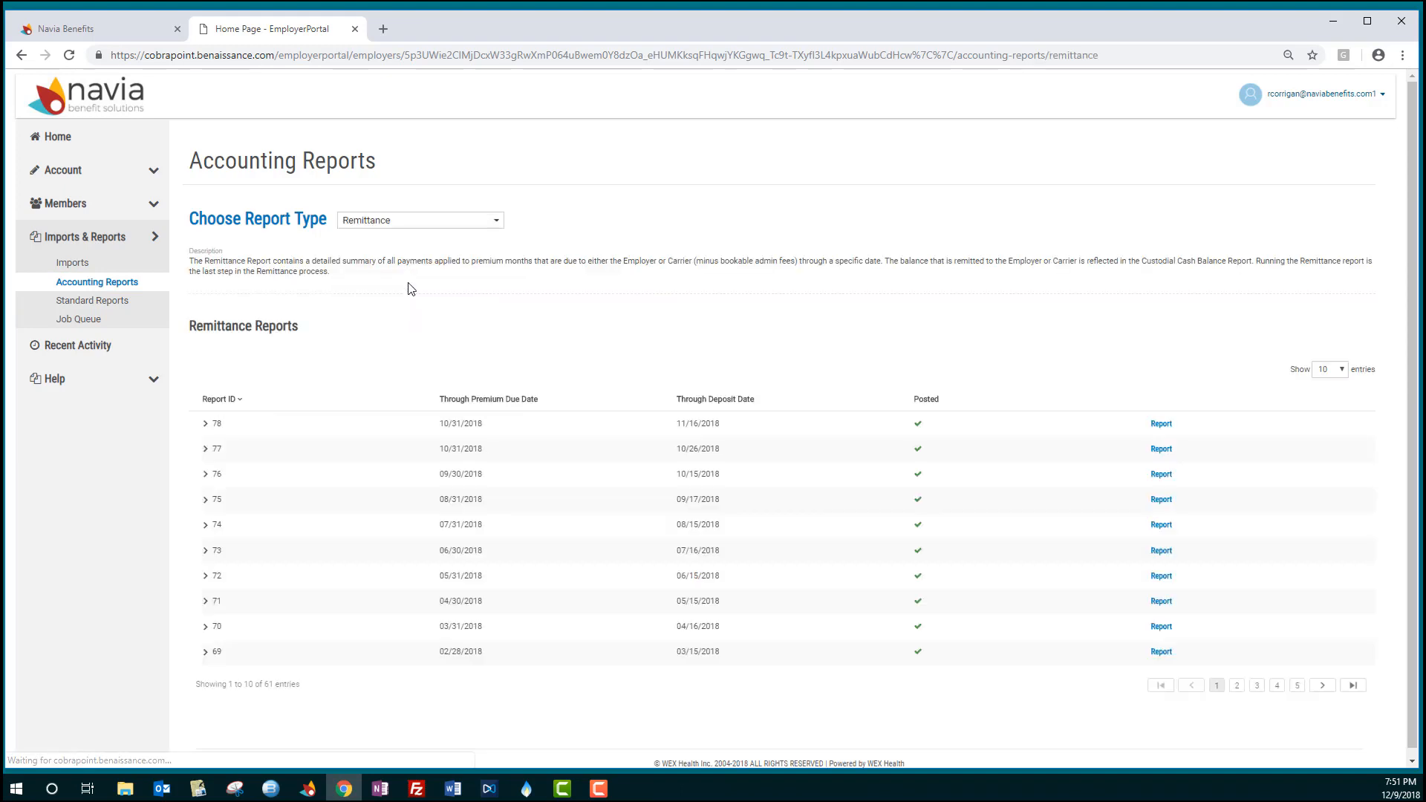
- Open remittance report 78 and run it in Adobe Reader Format
click(1160, 425)
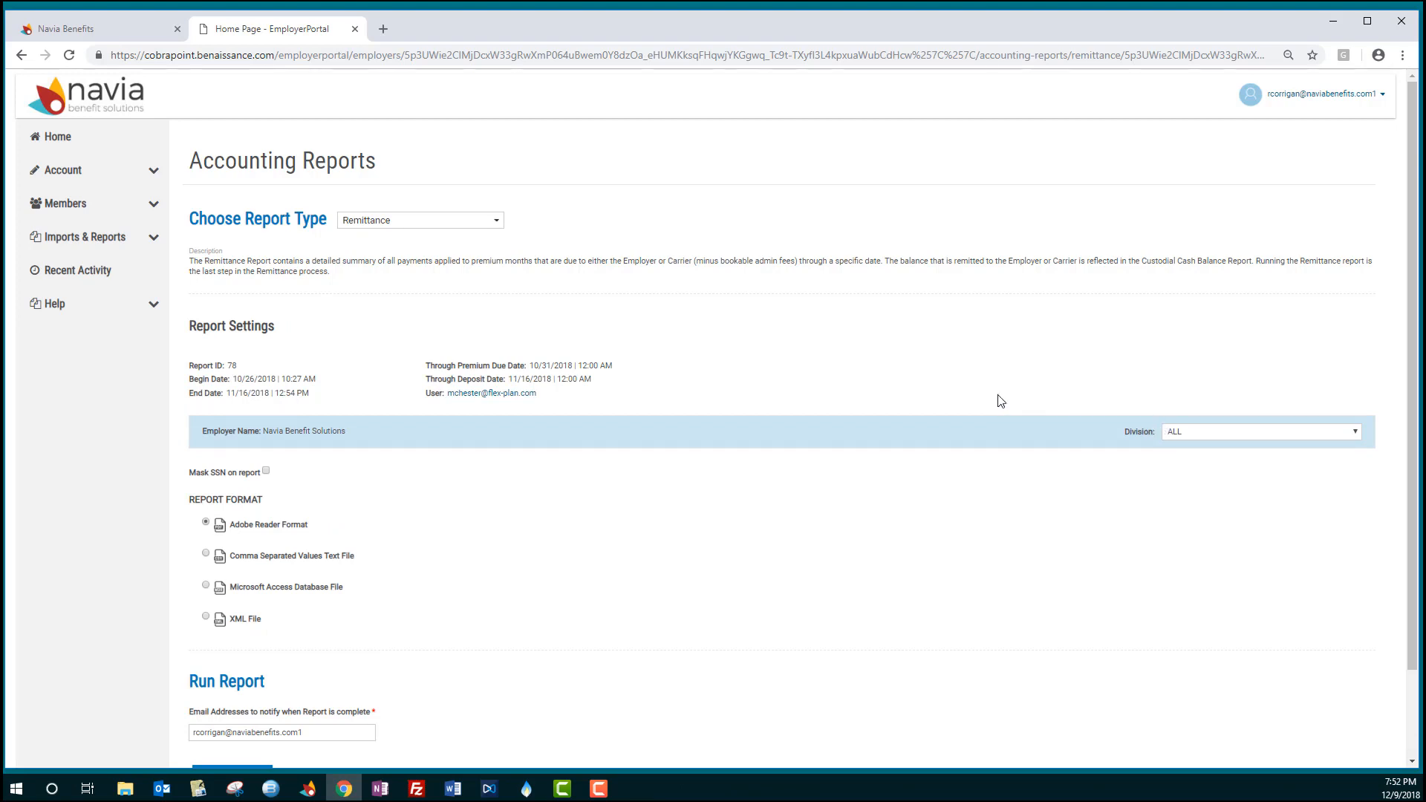
scroll(242, 516, down, 2)
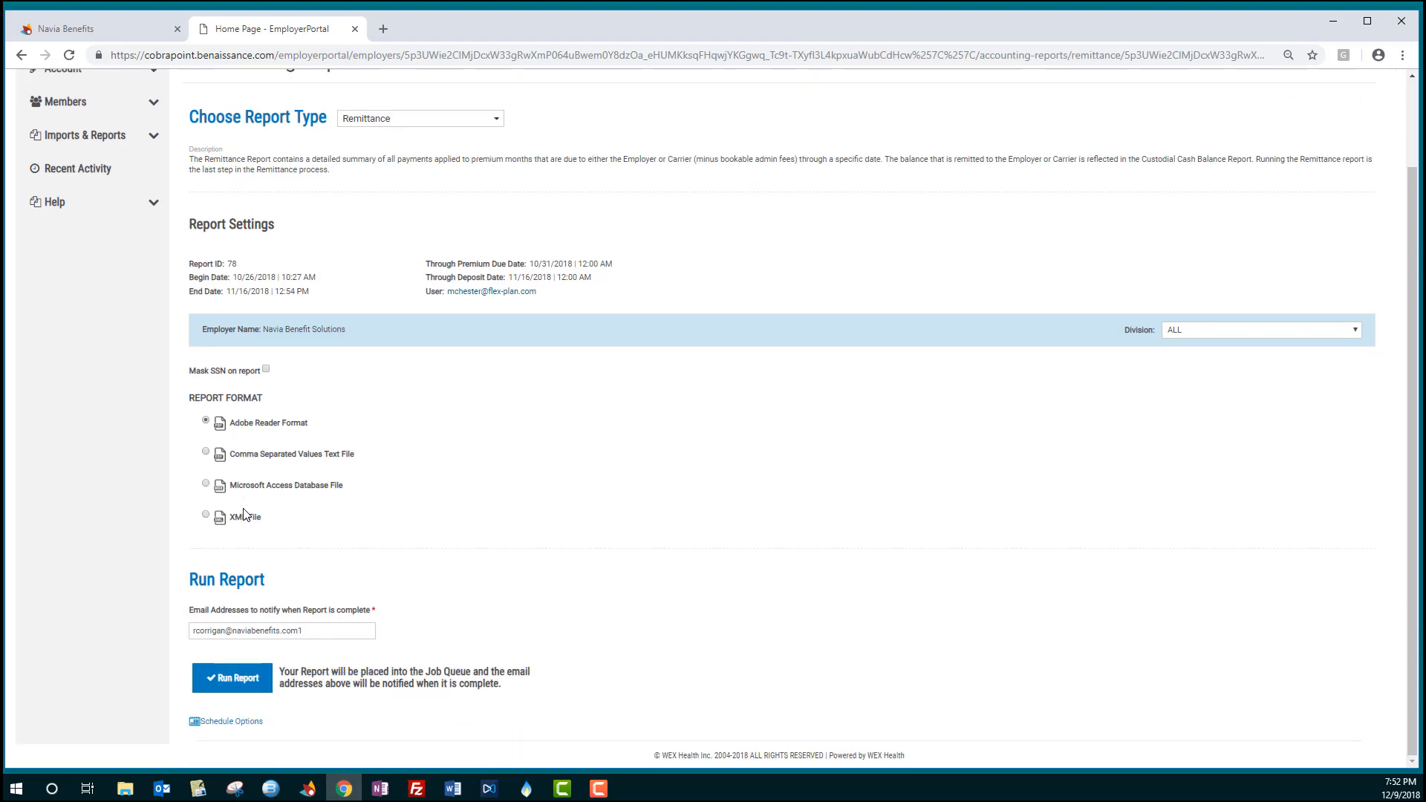
click(232, 677)
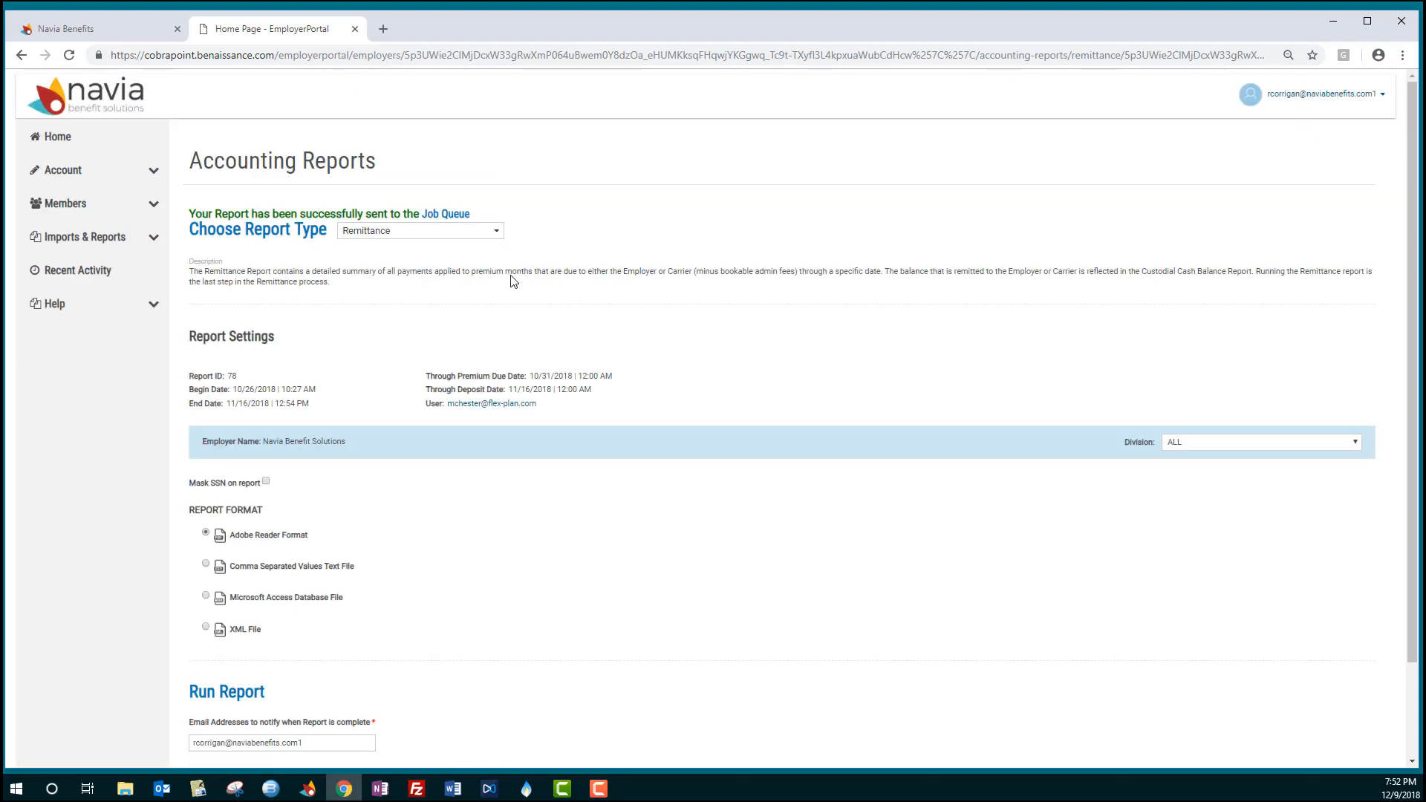
- Go to the Job Queue, refresh the active jobs, and download the QB Plan Members job's results
click(454, 217)
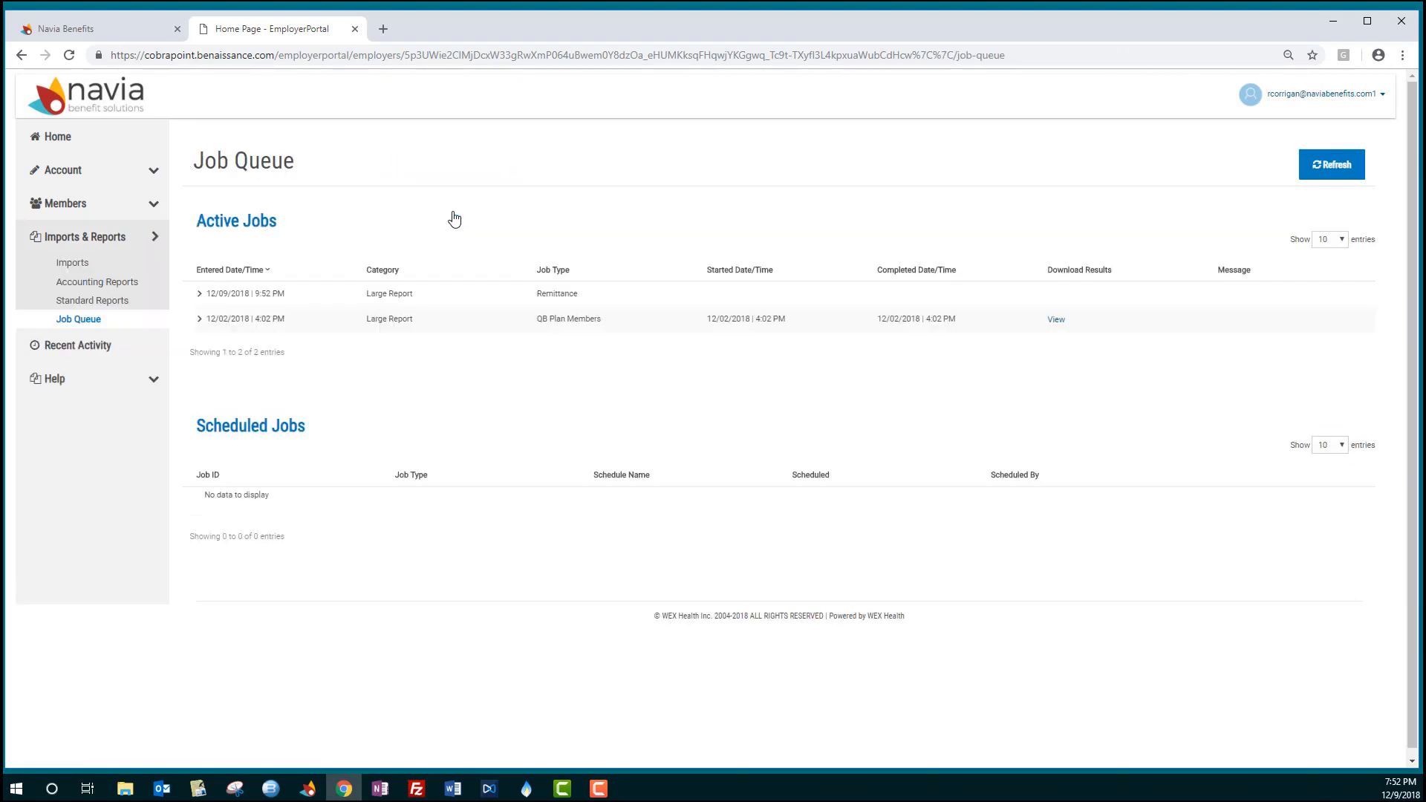
click(1318, 170)
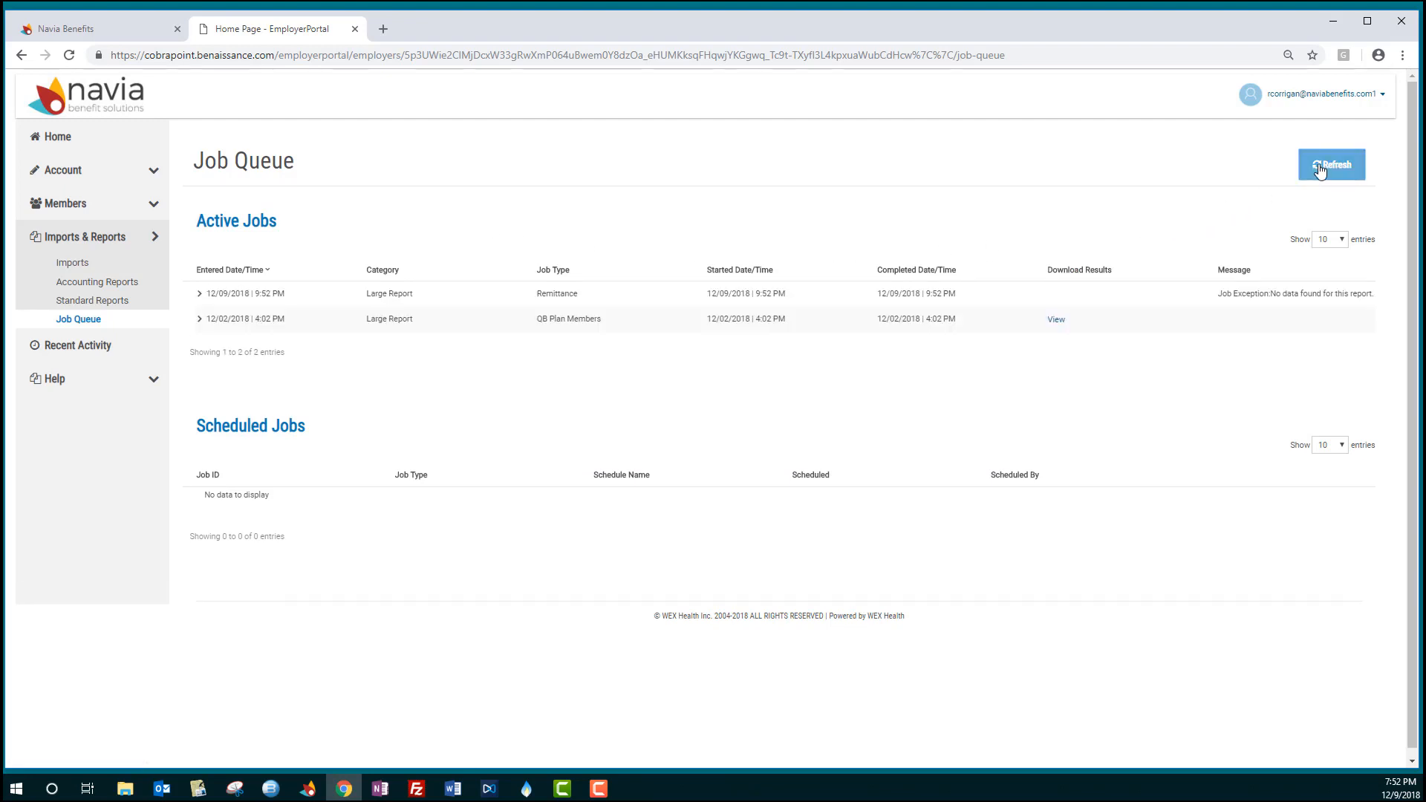
click(1054, 321)
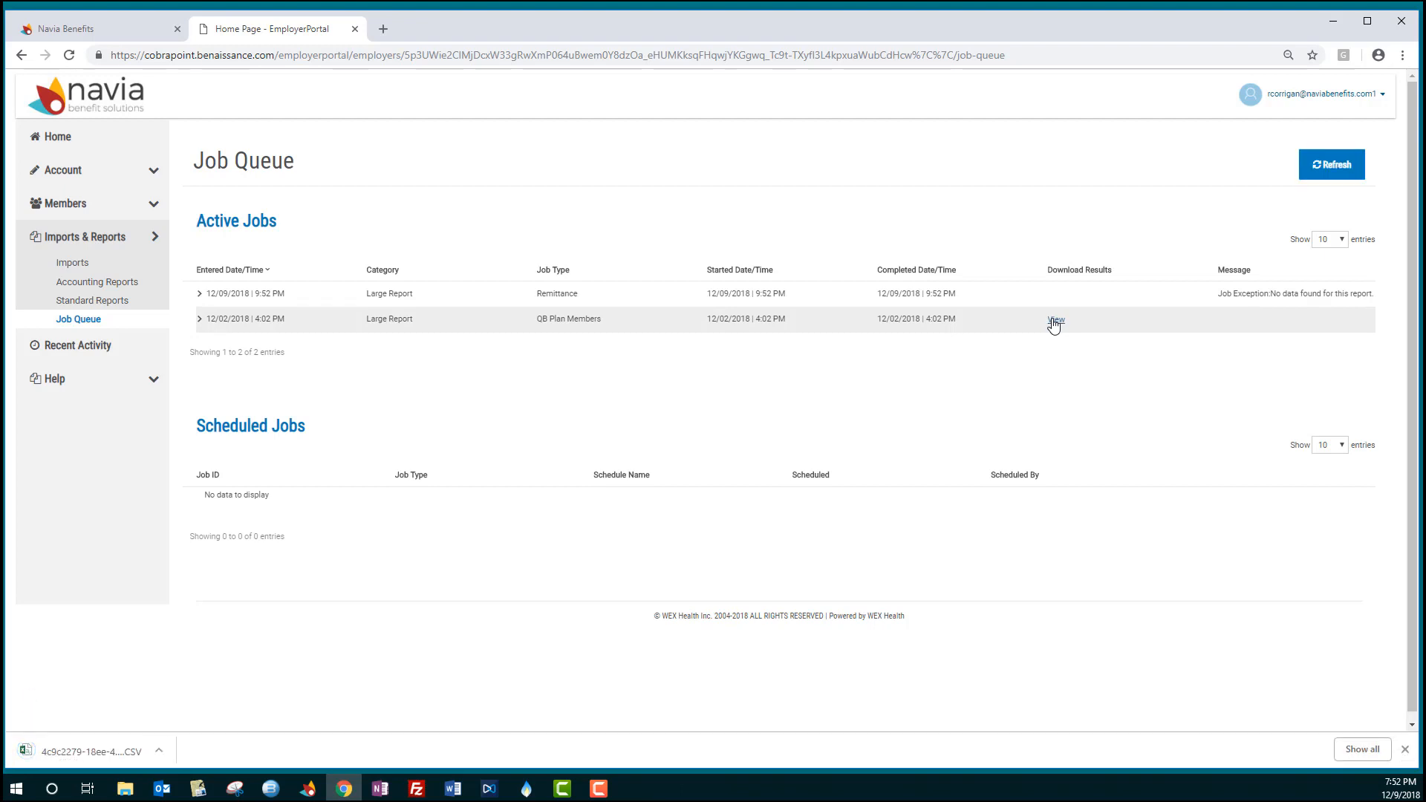